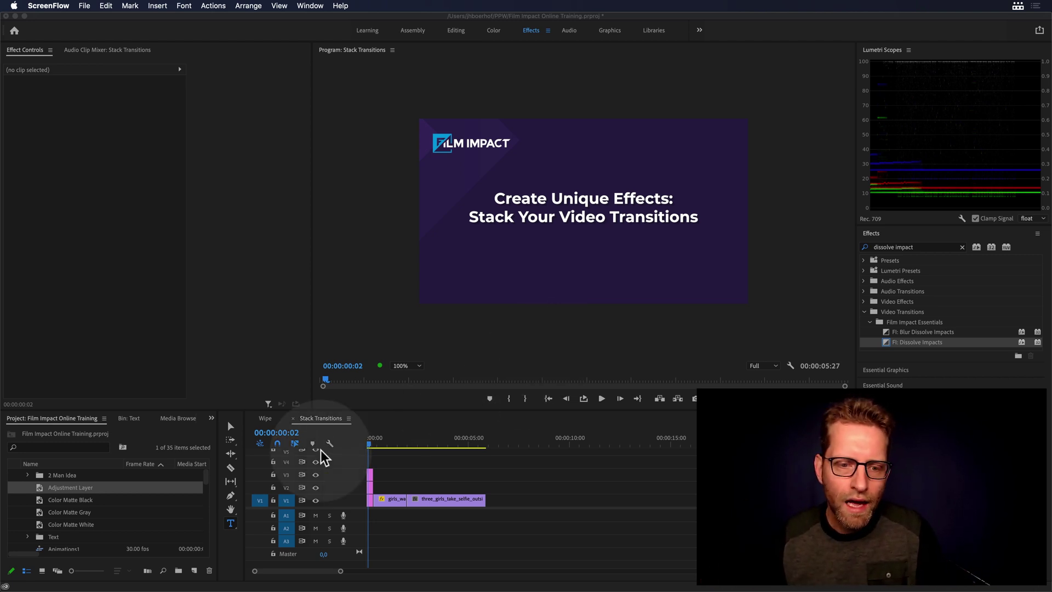
Step: Scrub and play the sequence to preview the two clips
click(389, 443)
mouse_move(393, 441)
mouse_down()
mouse_move(425, 443)
mouse_move(392, 442)
mouse_up()
key(space)
Step: Clear the Effects search and close the Lumetri Scopes panel
click(961, 246)
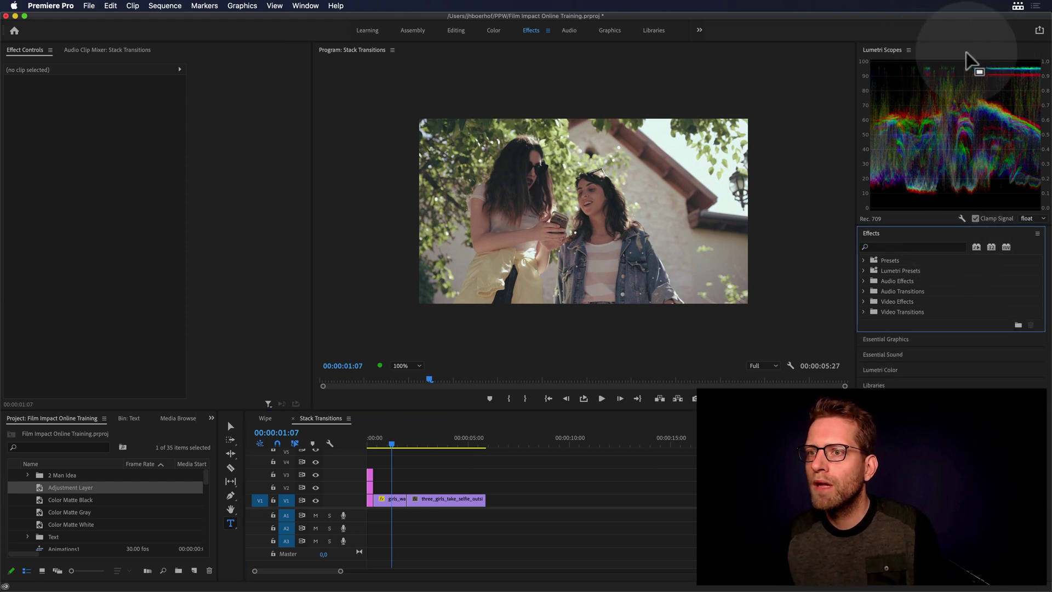
click(908, 50)
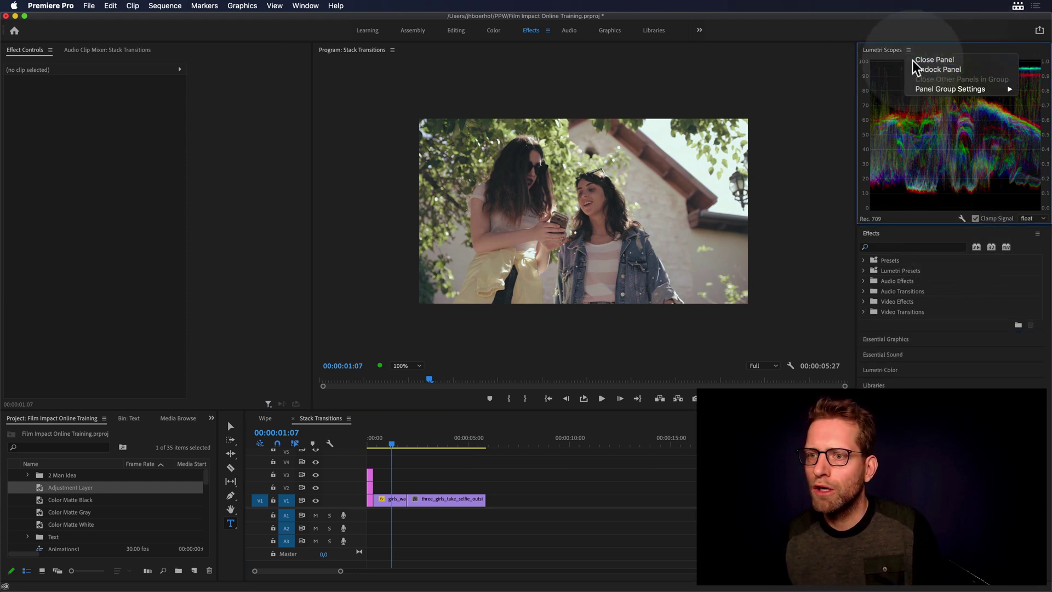
click(916, 59)
Step: Expand Video Transitions to list the Film Impact Lights & Blurs transitions
click(892, 63)
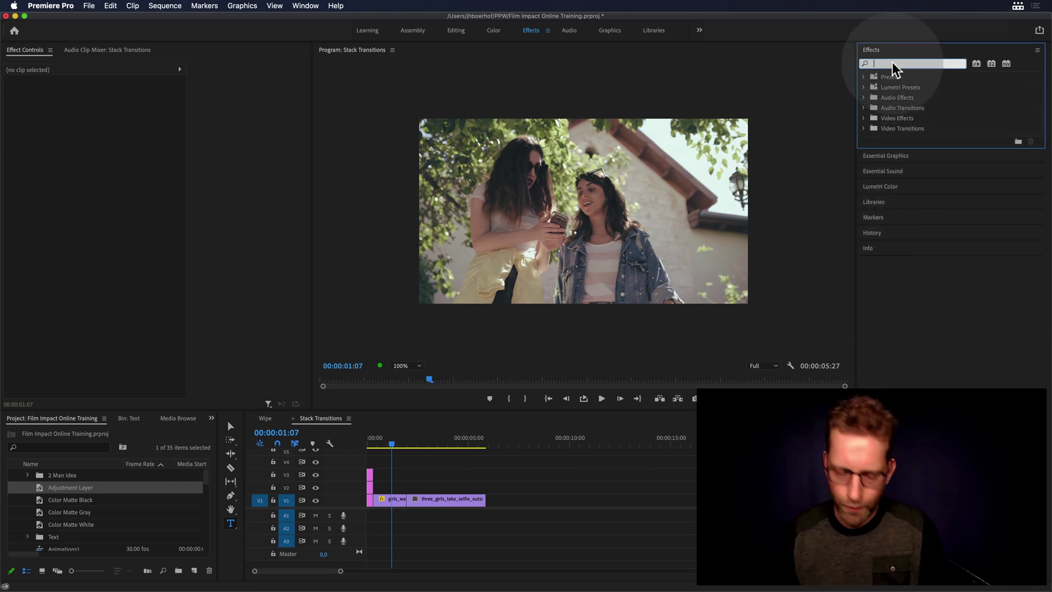
text(l)
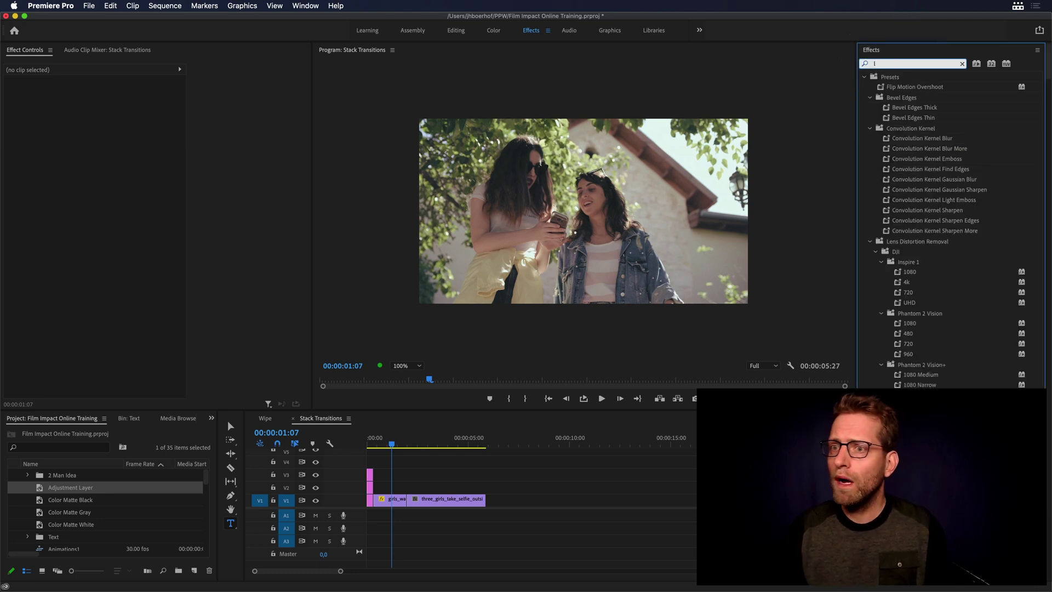
key(BackSpace)
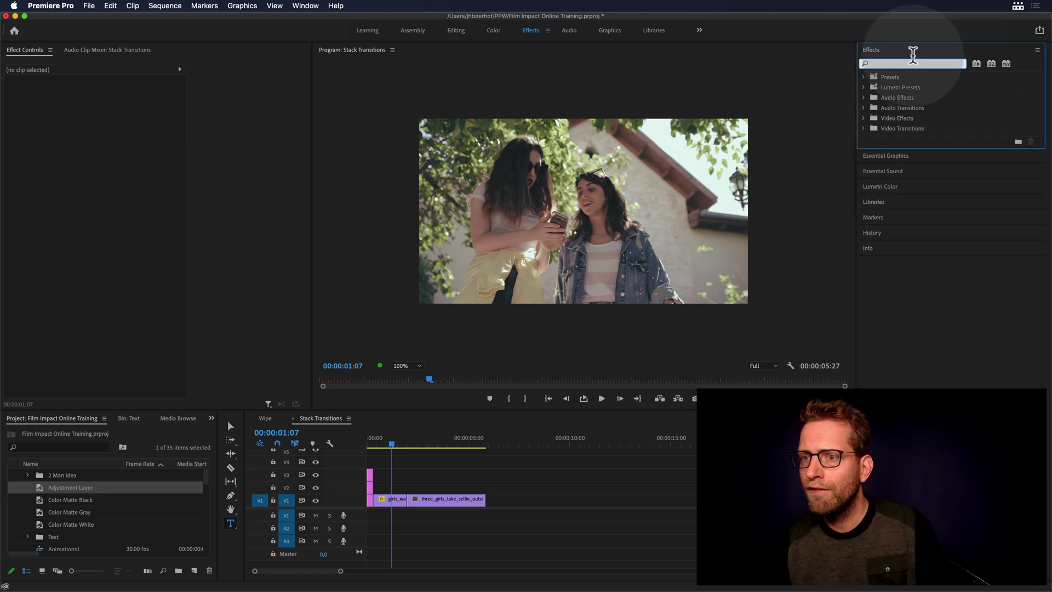
click(864, 128)
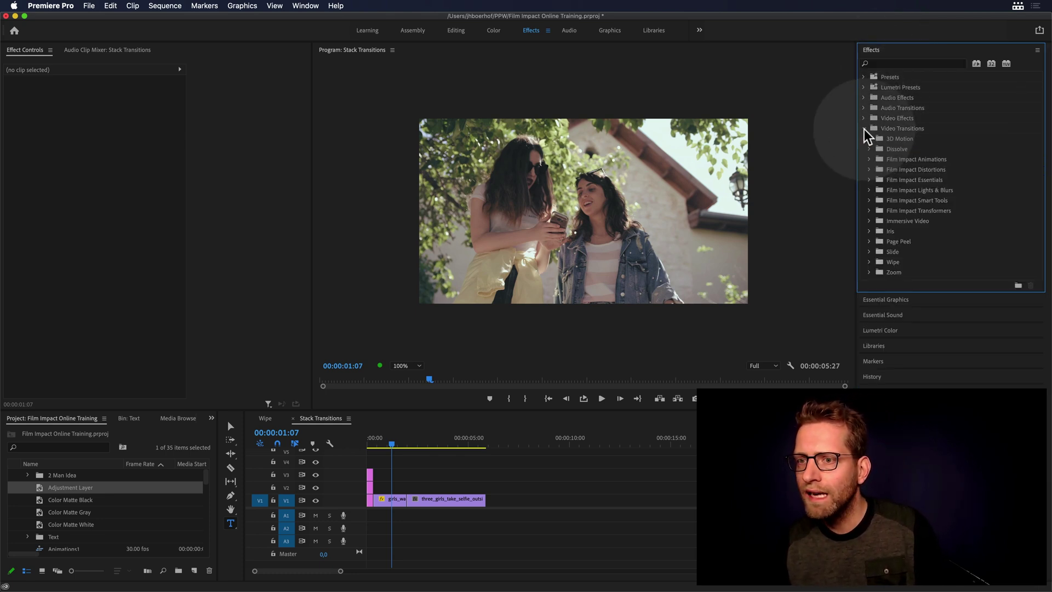
click(869, 190)
Step: Apply FI: Light Leaks Impacts to the V1 edit point, preview it, and lengthen it
drag(914, 251, 411, 492)
click(409, 500)
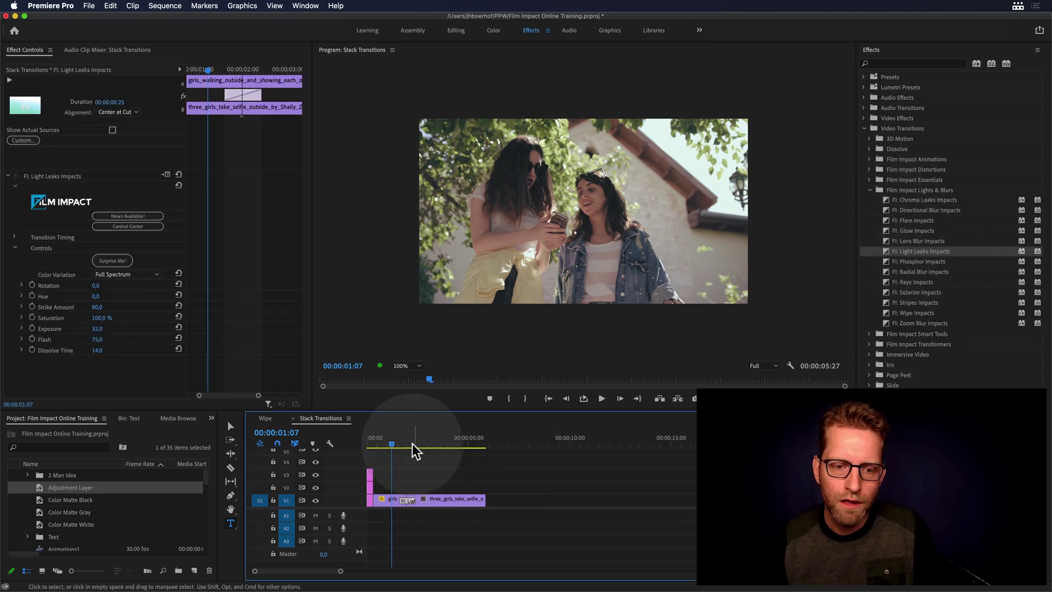
key(space)
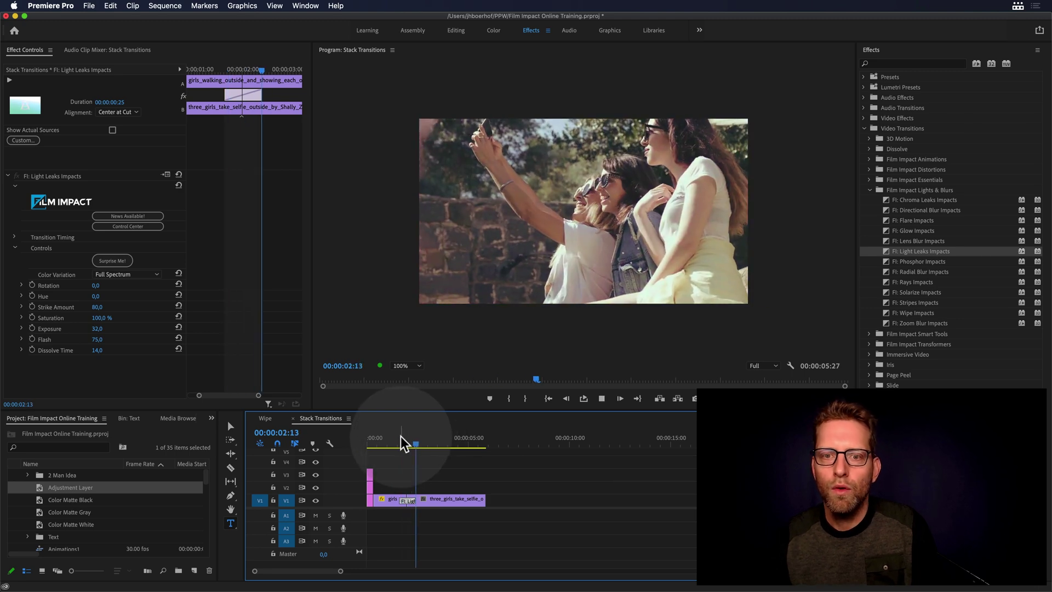
key(space)
drag(414, 499, 423, 499)
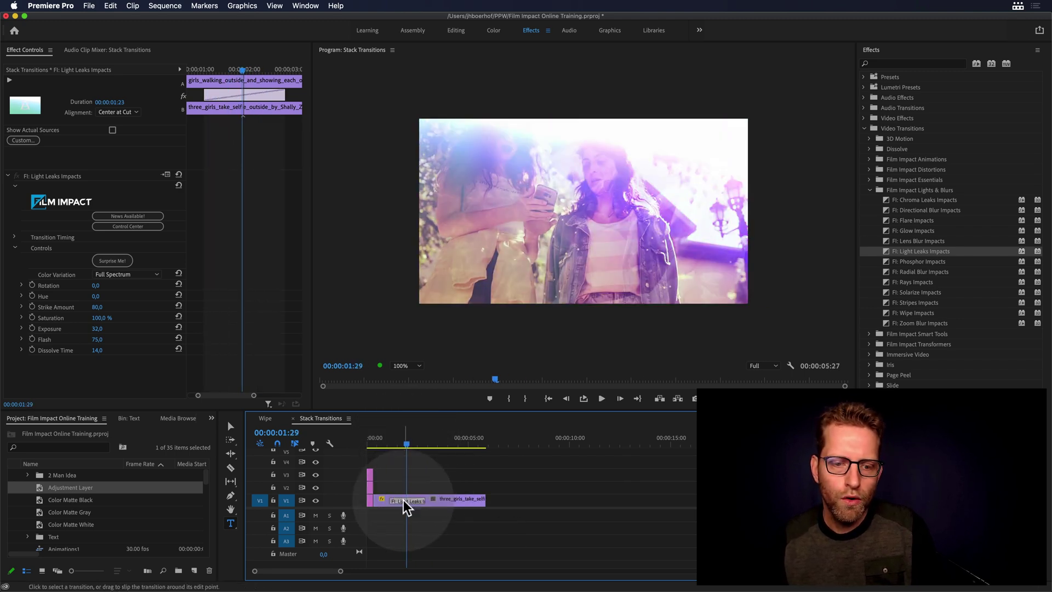
Step: Randomize the light leak look three times with Surprise Me! and review it
click(120, 262)
click(120, 262)
click(120, 261)
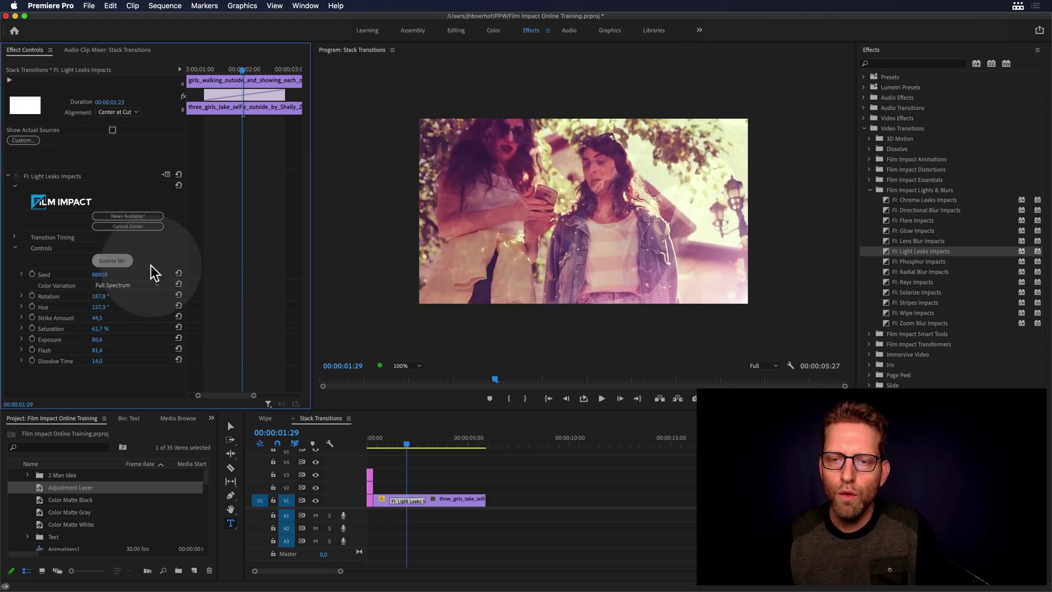
mouse_move(420, 438)
mouse_down()
mouse_move(394, 436)
mouse_move(413, 435)
mouse_up()
key(space)
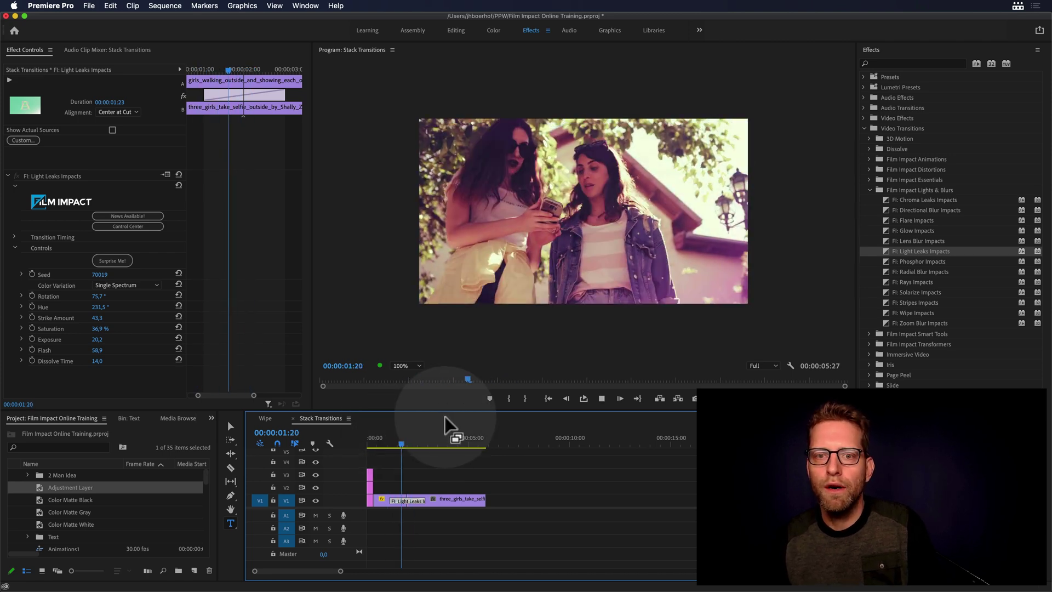
click(408, 442)
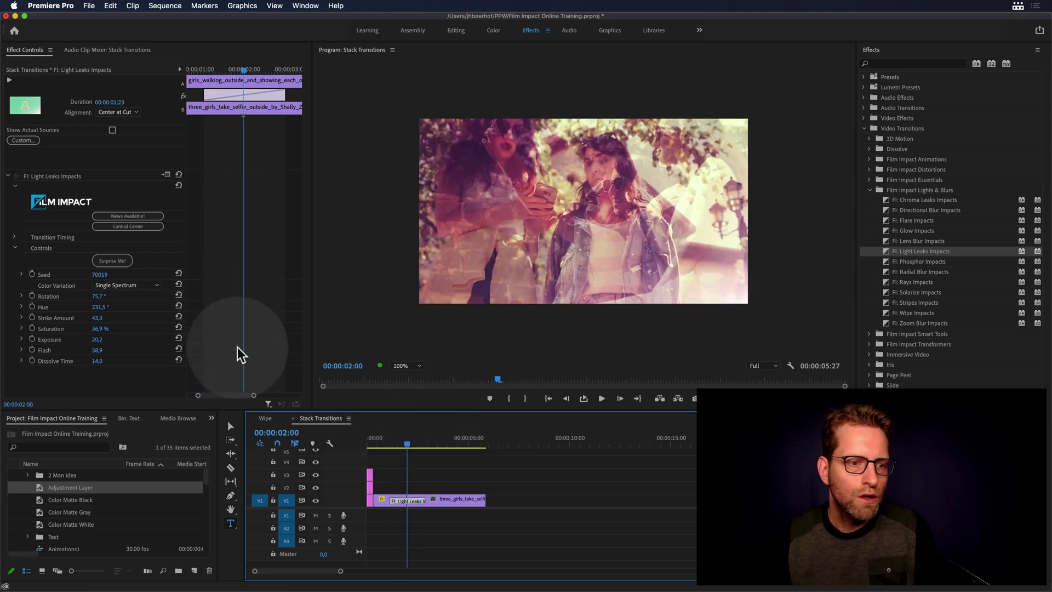
Step: Set the transition's Dissolve Time to 40 and play back the result
click(104, 363)
text(40)
key(Return)
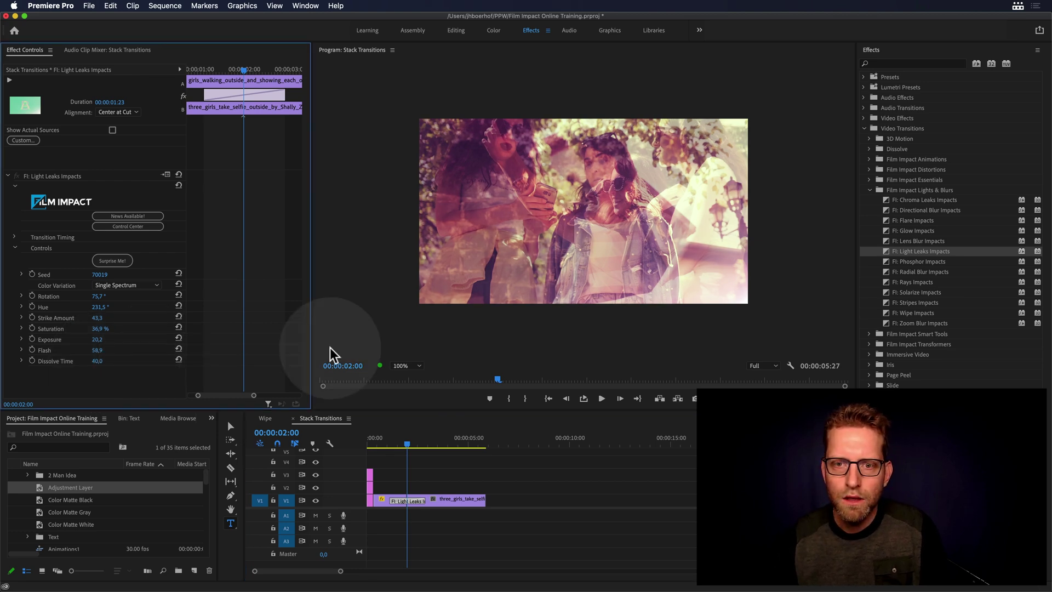
click(393, 441)
key(space)
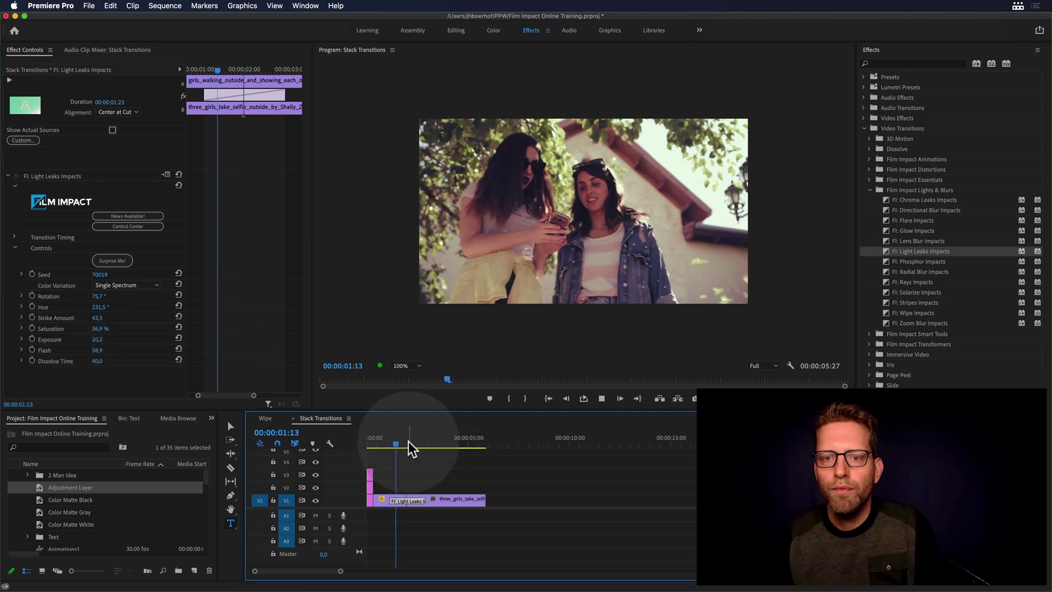
key(space)
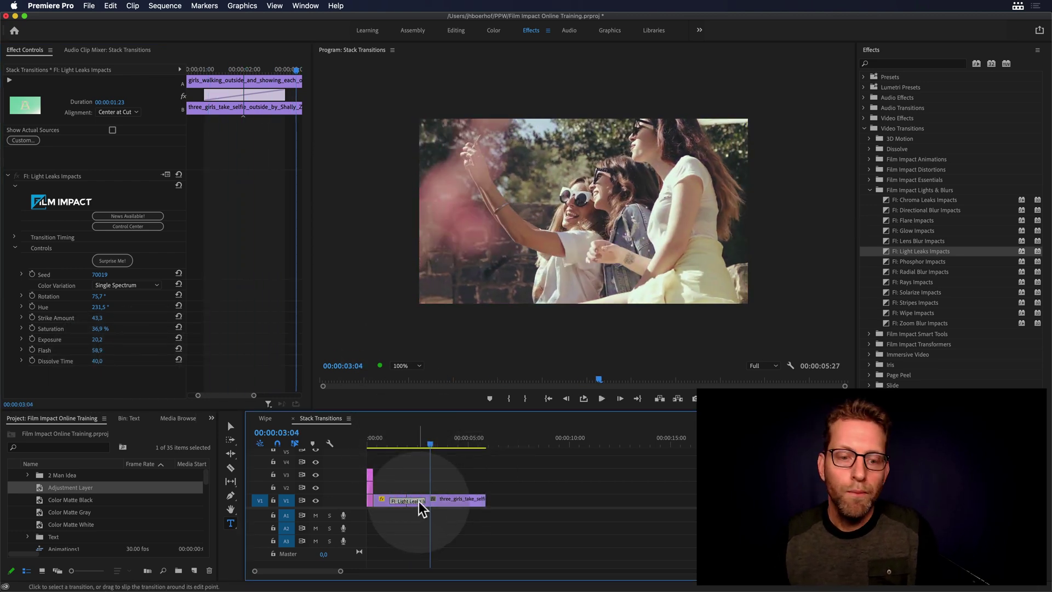
Step: Shorten the Light Leaks transition, then stretch an Adjustment Layer on V2 across both clips
drag(421, 500, 415, 500)
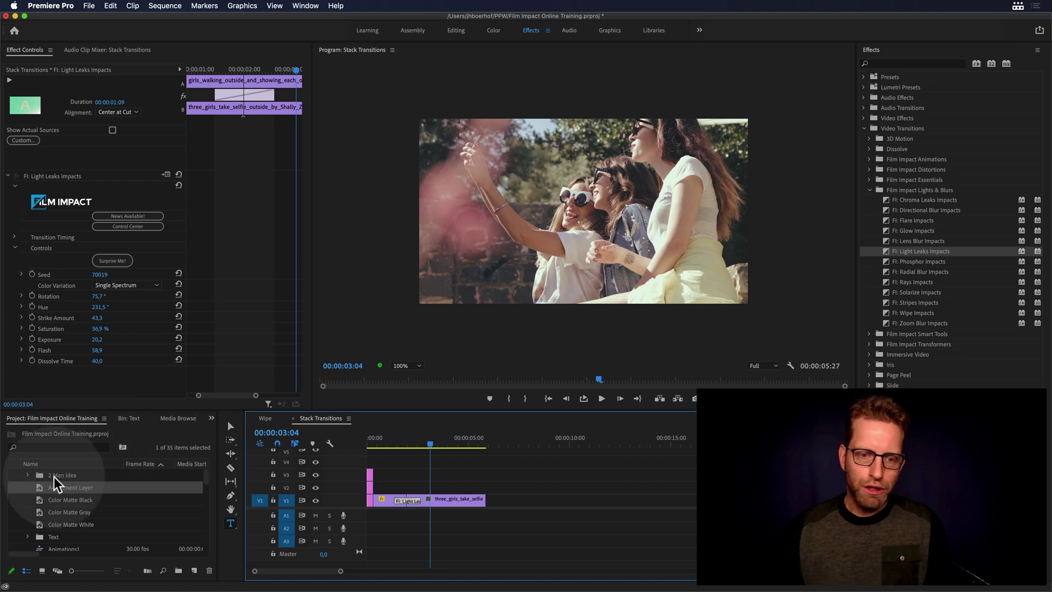
drag(55, 488, 380, 493)
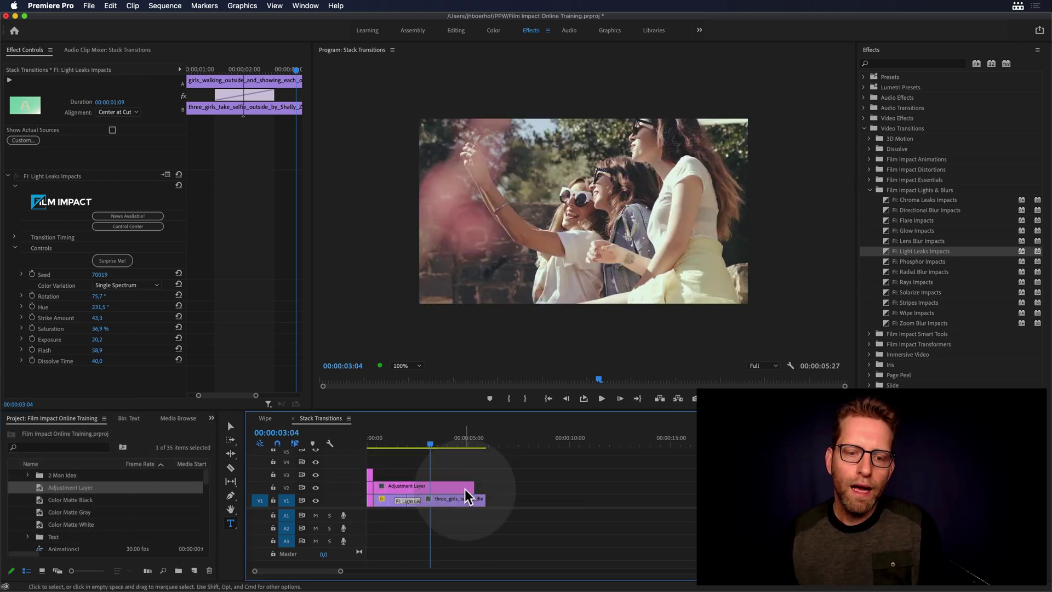
drag(474, 486, 484, 487)
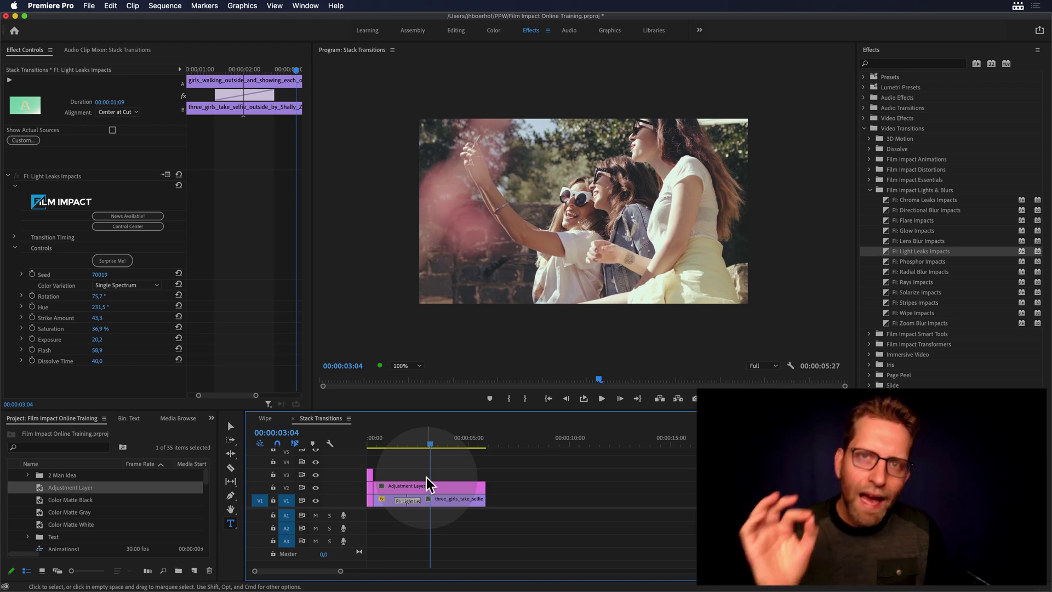
Step: Split the V2 adjustment layer at the cut and apply another Light Leaks Impacts there
key(c)
click(394, 486)
key(v)
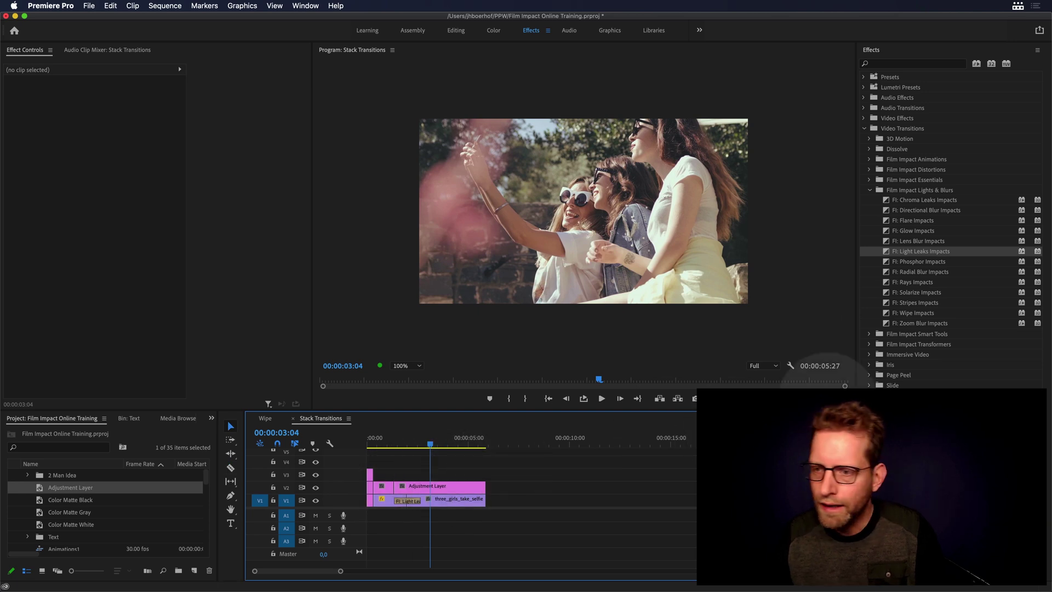
drag(910, 254, 402, 481)
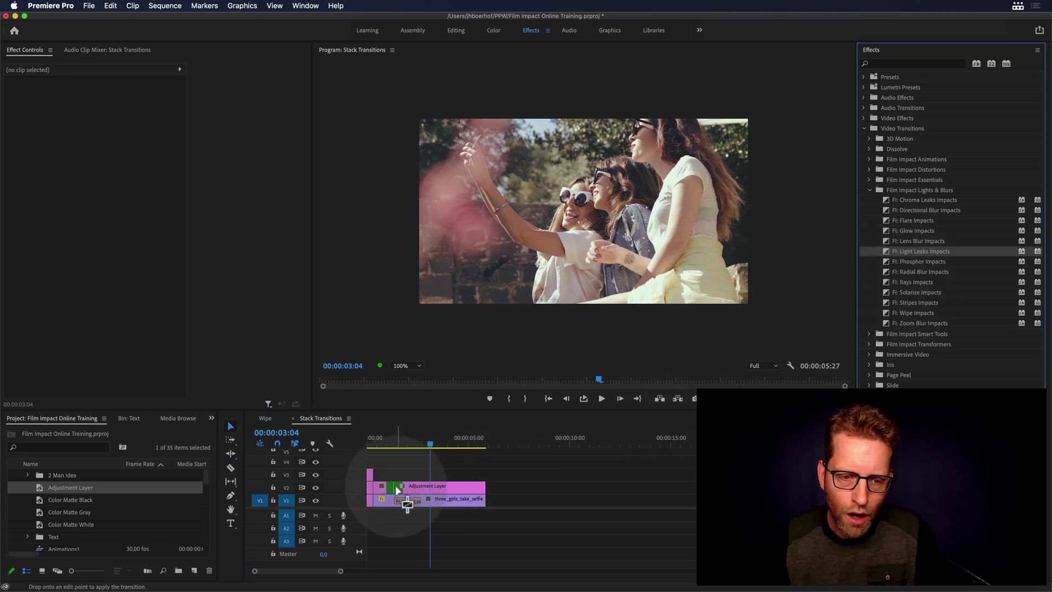
click(393, 488)
click(394, 437)
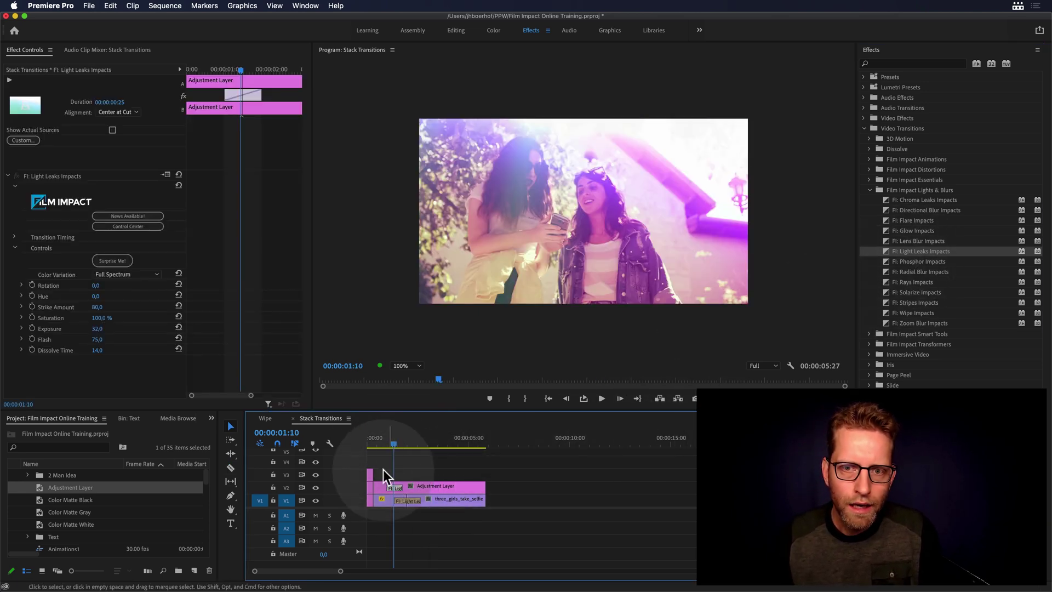
Step: Randomize the new light leak, then set Hue to about 282°, Flash to 75,5, and adjust rotation
click(105, 258)
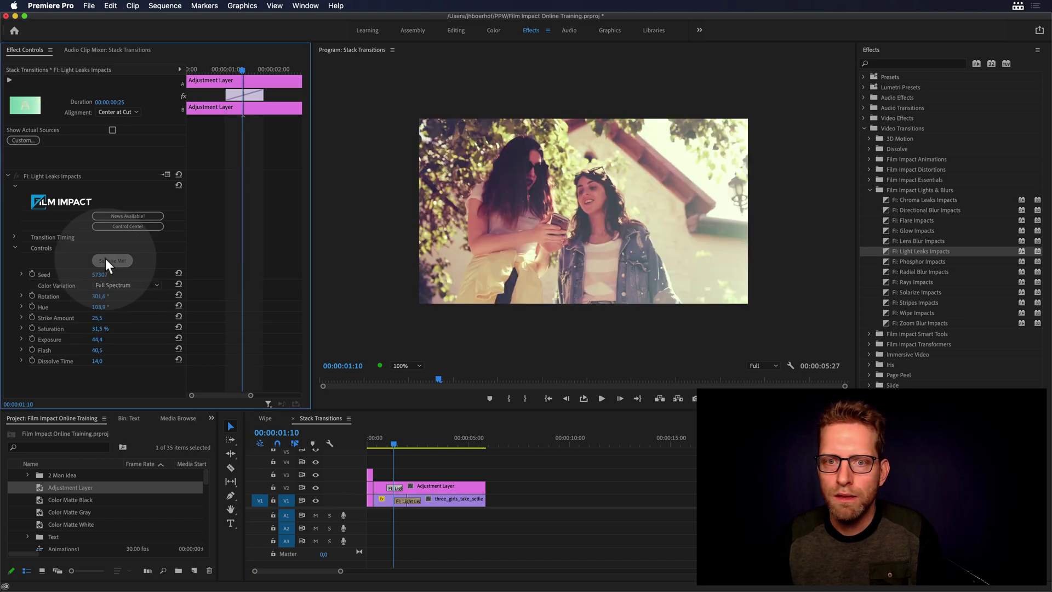
click(105, 258)
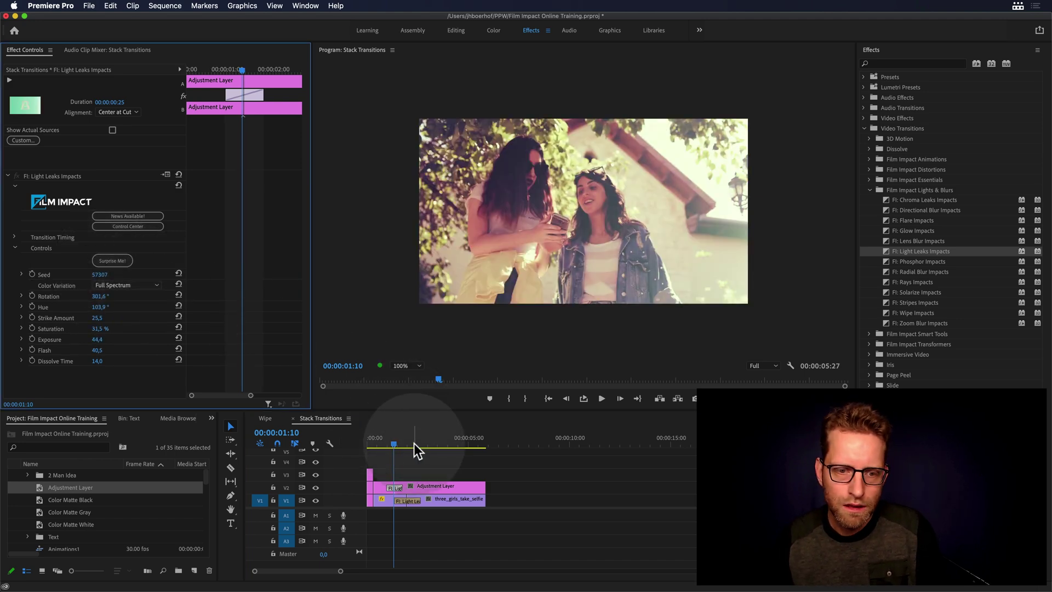
drag(409, 442, 393, 436)
click(158, 285)
click(101, 309)
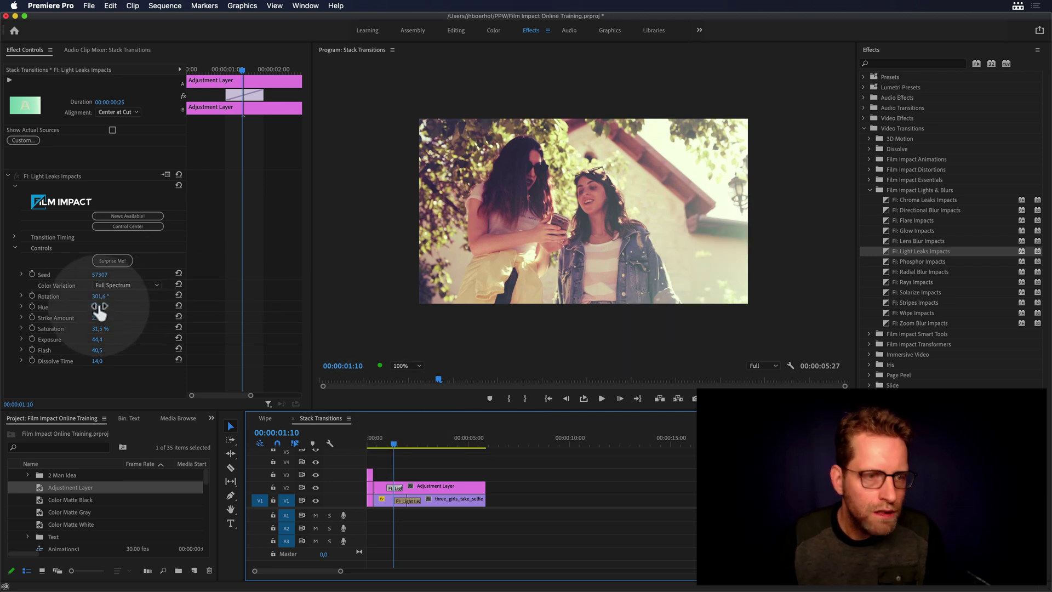
mouse_move(99, 296)
mouse_down()
mouse_move(118, 296)
mouse_move(108, 296)
mouse_up()
drag(97, 339, 111, 339)
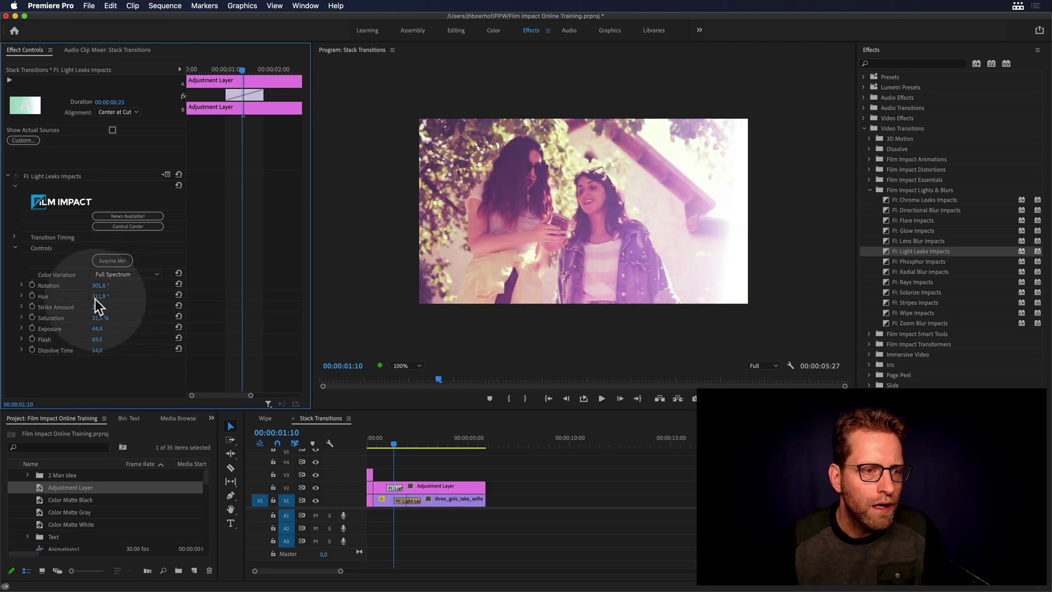
mouse_move(98, 285)
mouse_down()
mouse_move(88, 285)
mouse_move(104, 286)
mouse_up()
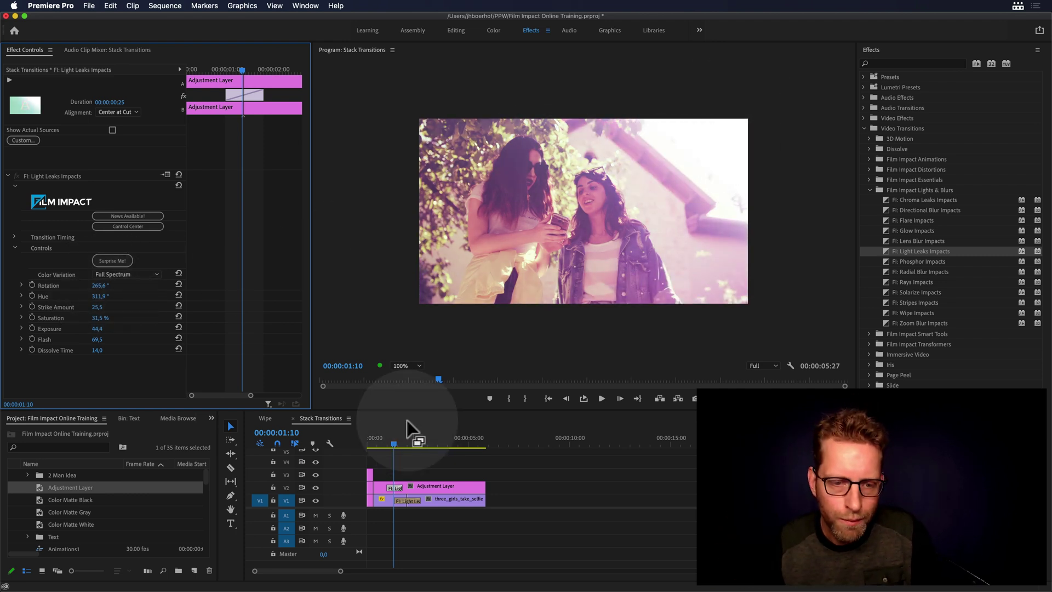
Step: Preview the transition and Option-drag a copy of the adjustment layer onto V3
key(space)
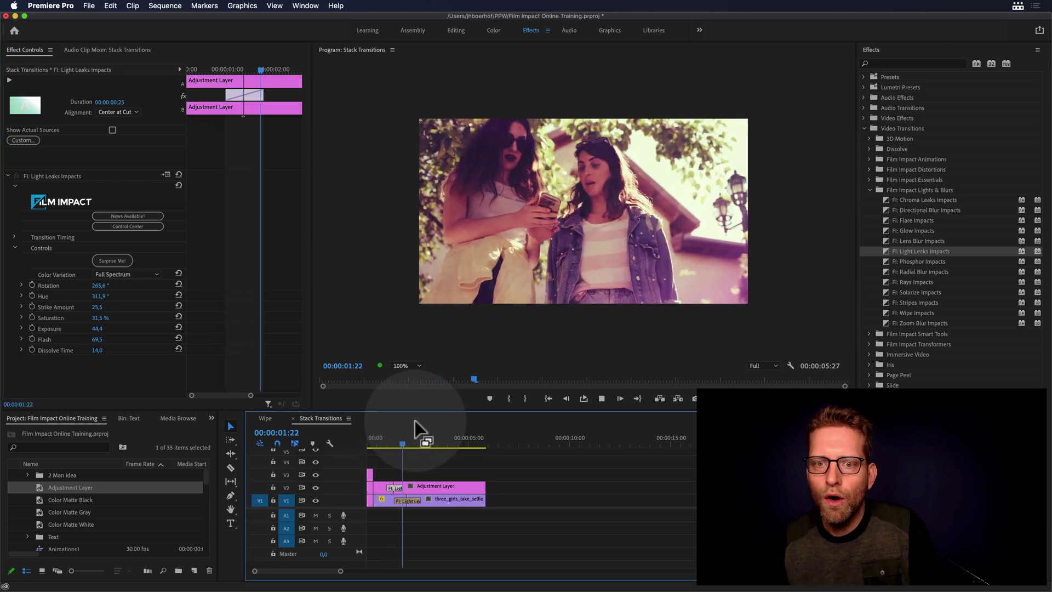
key(space)
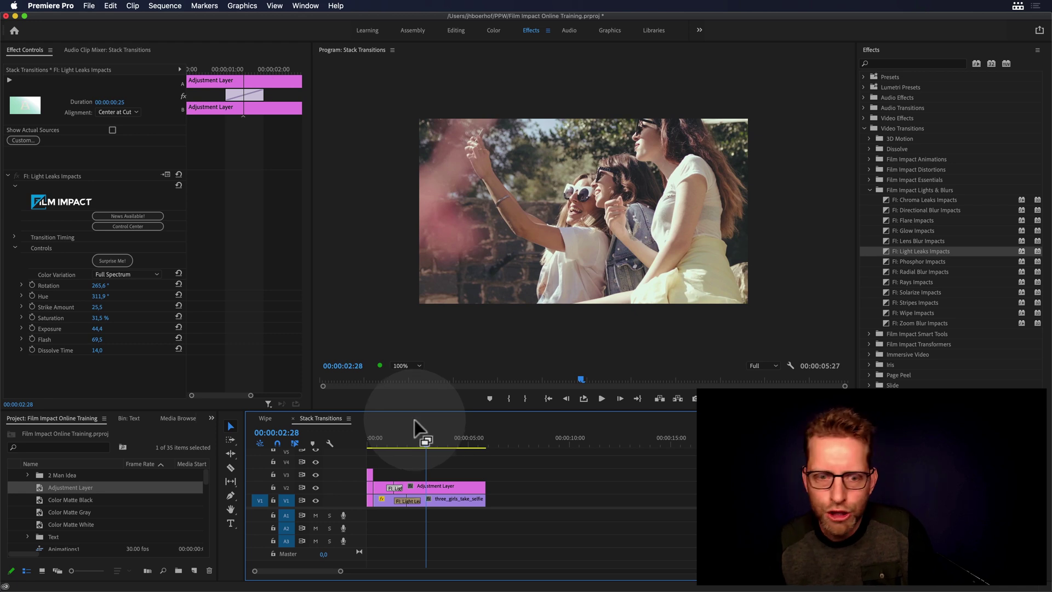
drag(417, 484, 421, 476)
Step: Cut the V3 adjustment layer and add a 3:00 Light Leaks Impacts transition on the cut
key(c)
click(422, 477)
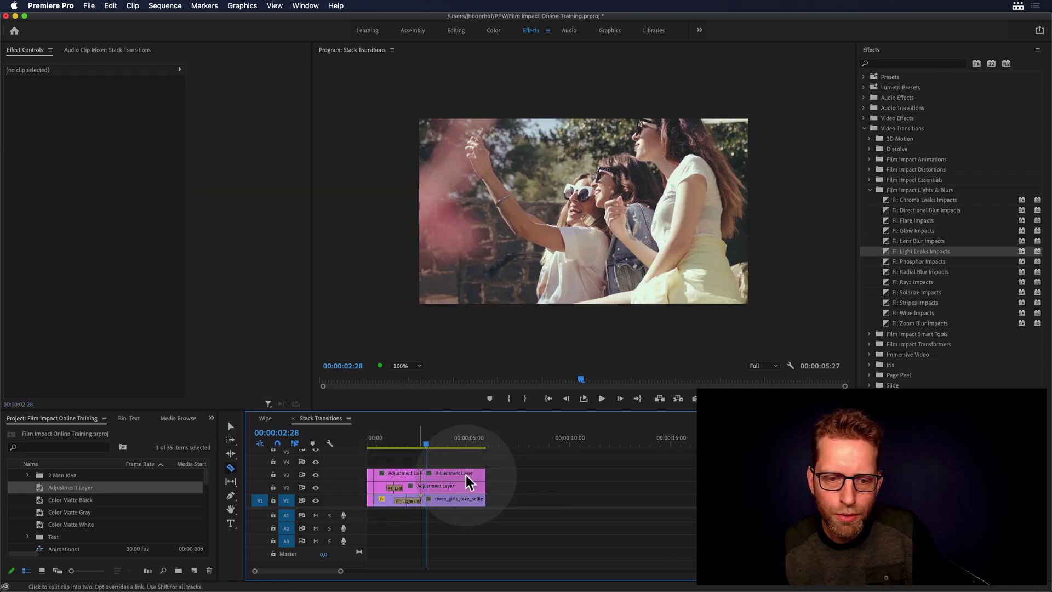
key(v)
drag(910, 253, 426, 475)
double_click(426, 478)
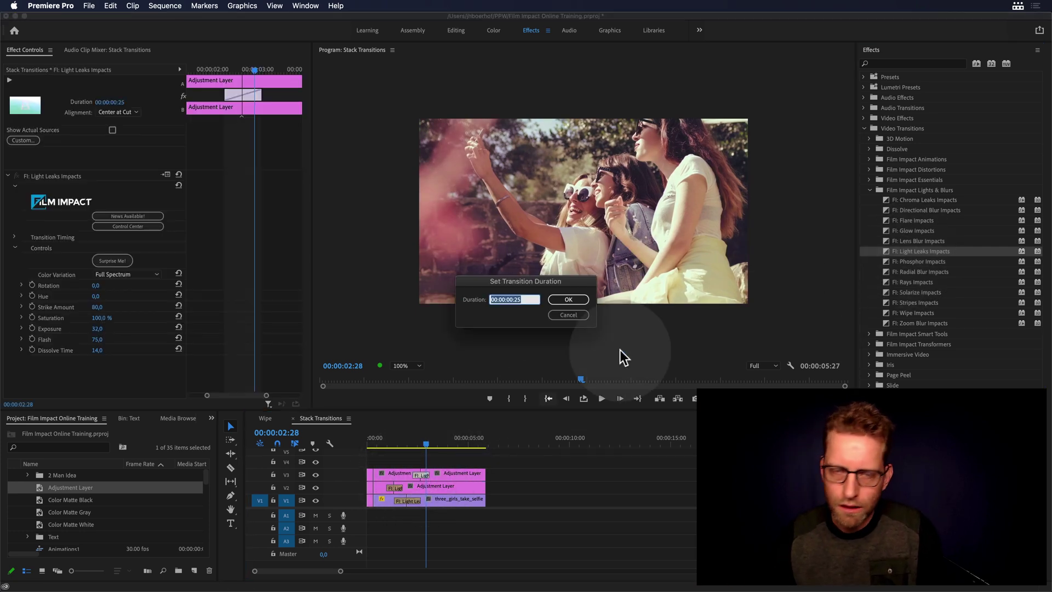
text(300)
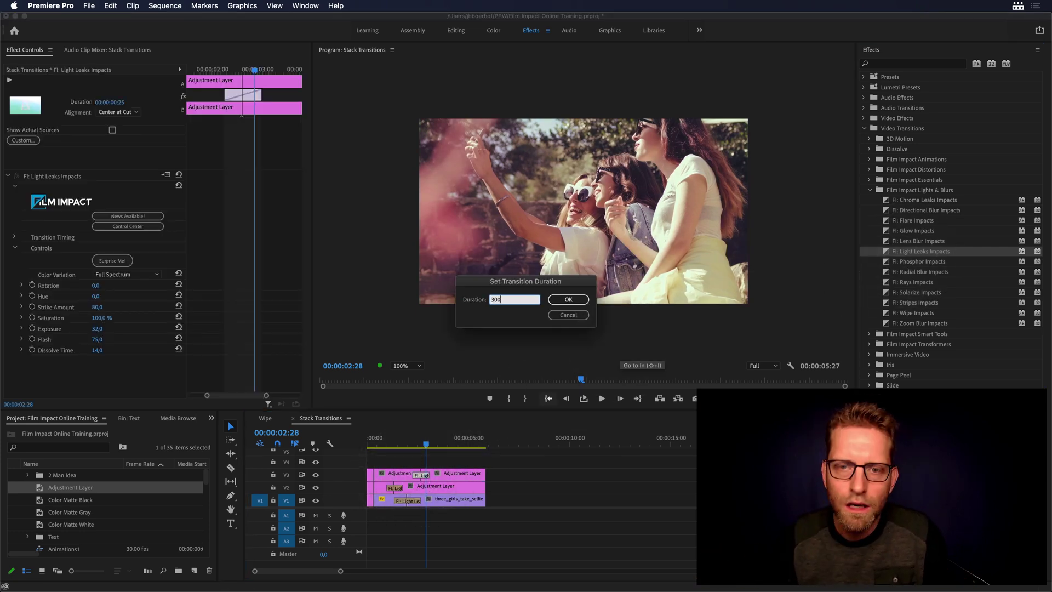
key(Return)
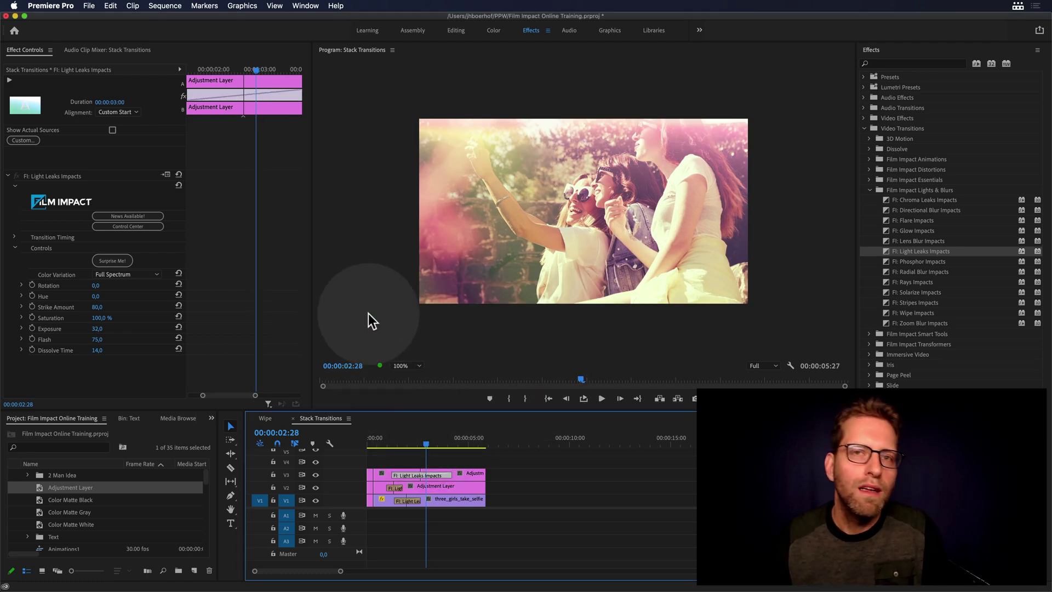
Step: Randomize the light leak look with Surprise Me! several times and adjust its Rotation
click(119, 259)
click(118, 260)
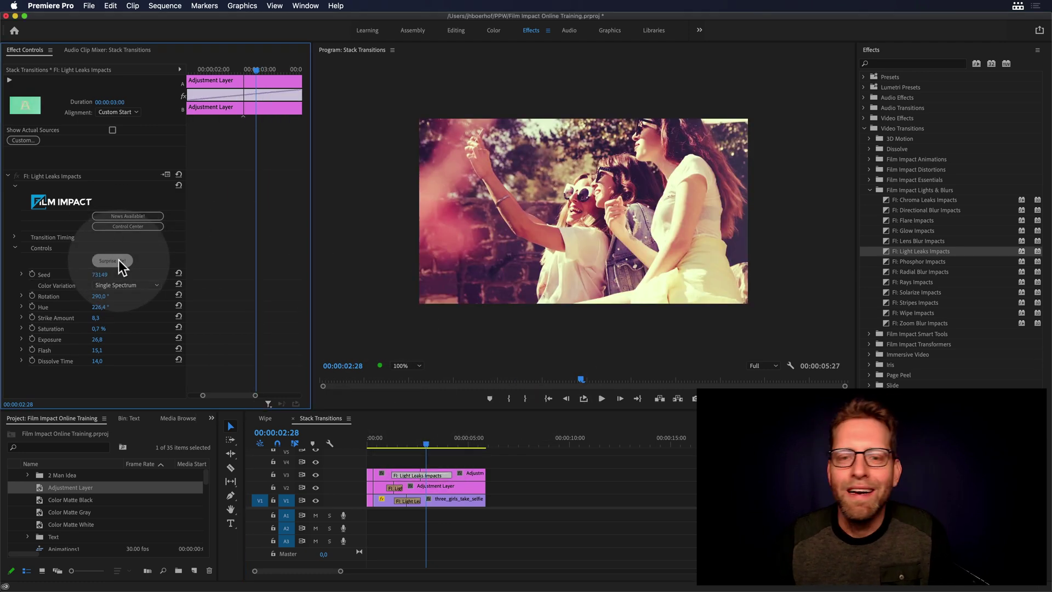
click(118, 260)
click(118, 259)
click(119, 261)
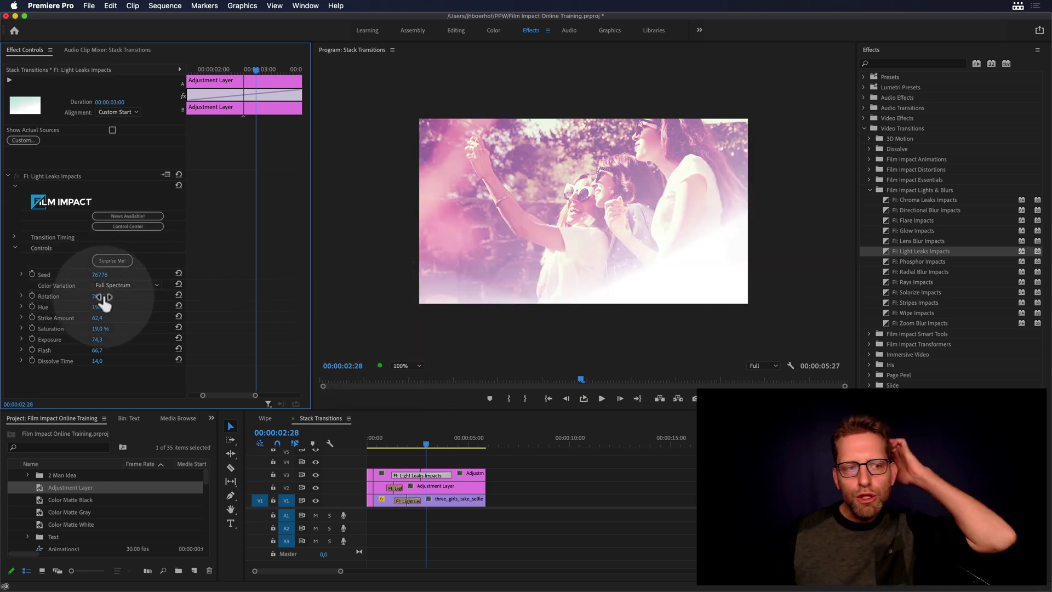
mouse_move(104, 297)
mouse_down()
mouse_move(164, 297)
mouse_move(91, 297)
mouse_up()
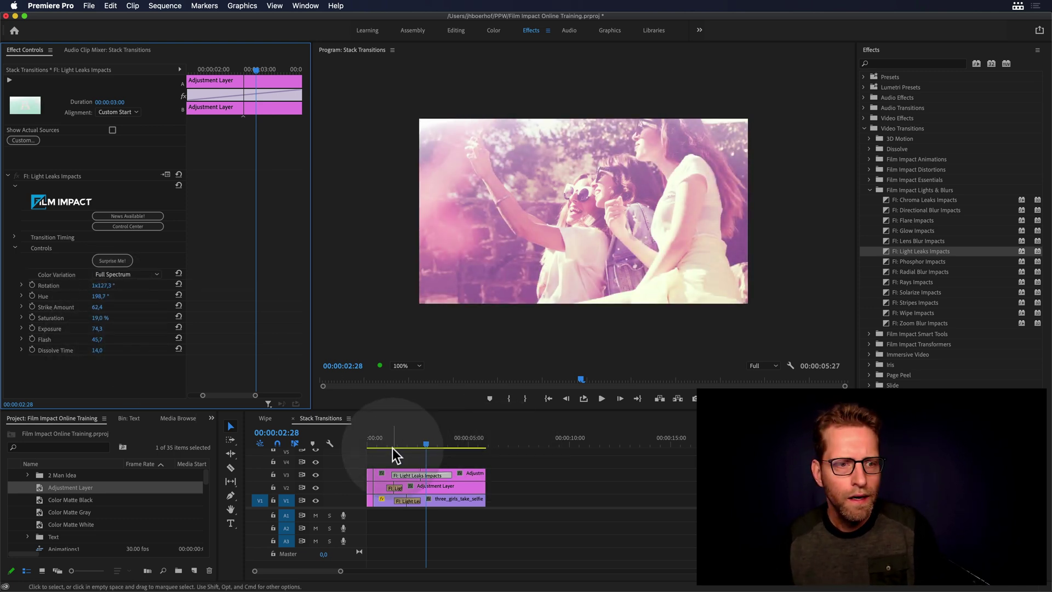
click(412, 439)
drag(411, 438, 387, 440)
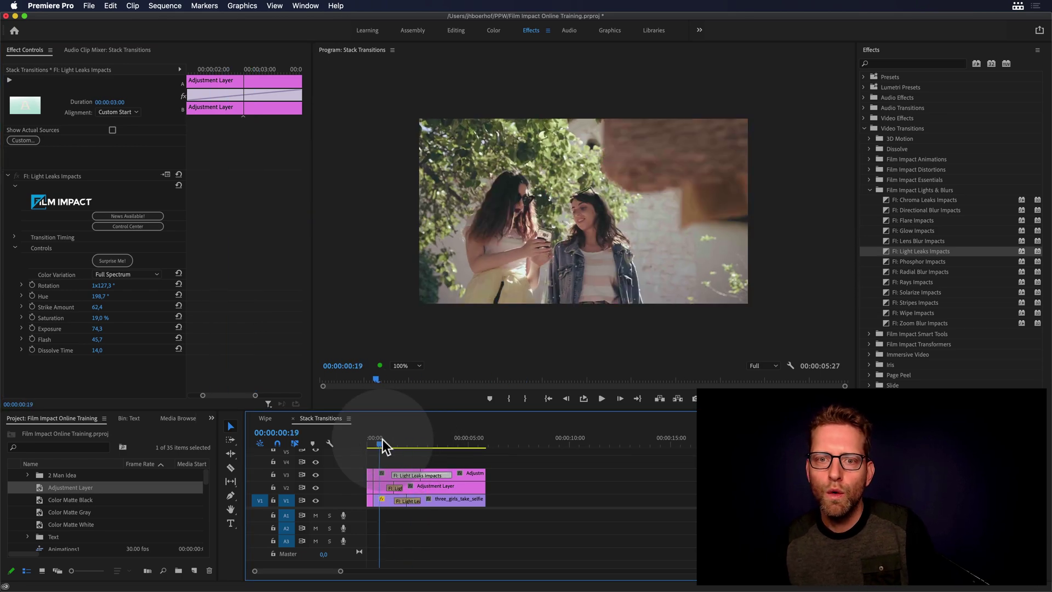
key(space)
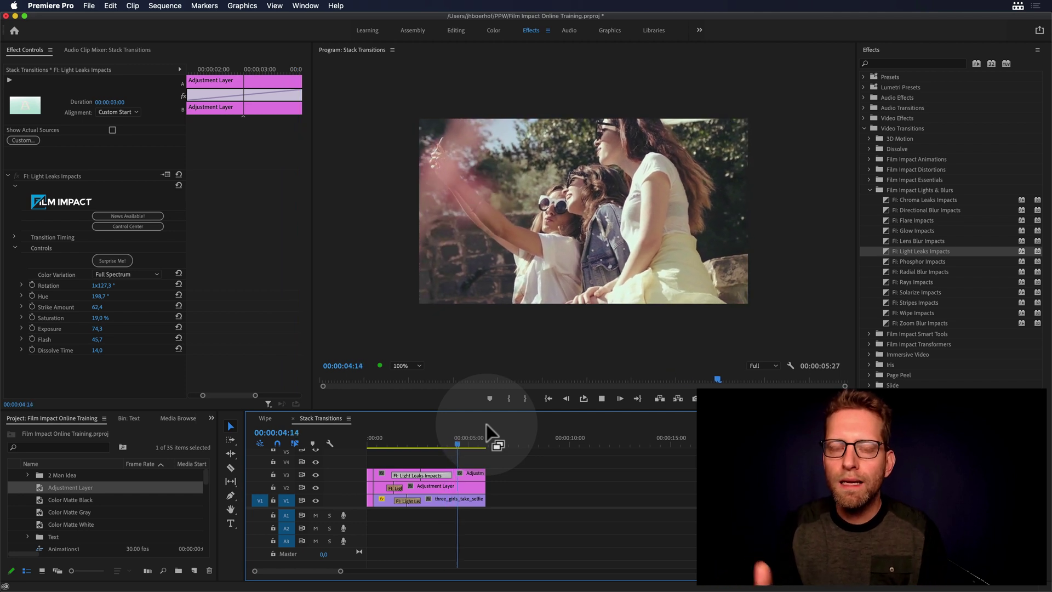
key(space)
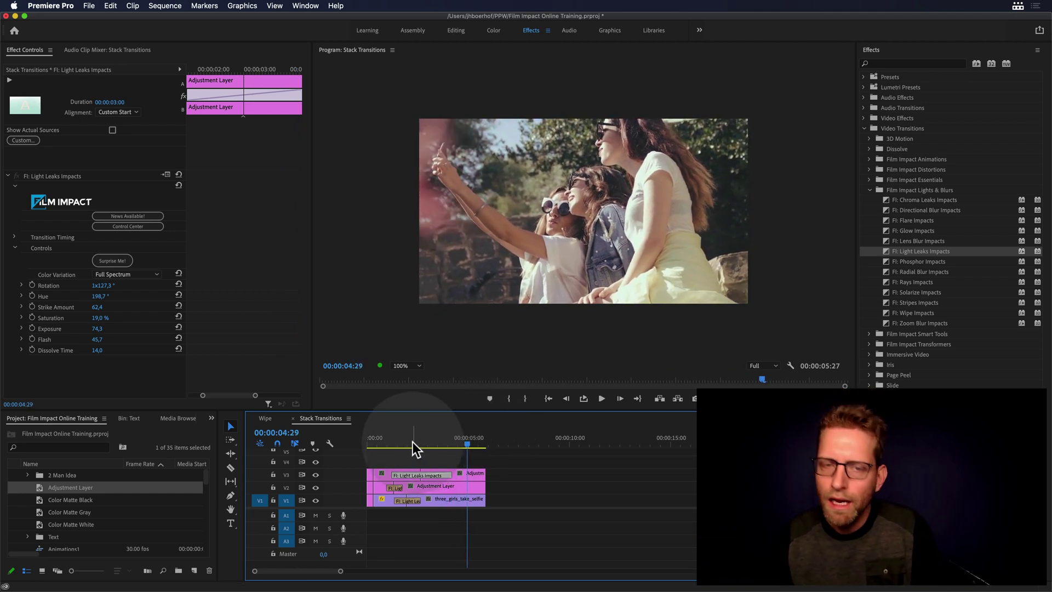
Step: Copy the V3 adjustment layer to V4, cut it with Cmd+K, and drop FI: Radial Blur Impacts on the cut
drag(465, 479, 416, 459)
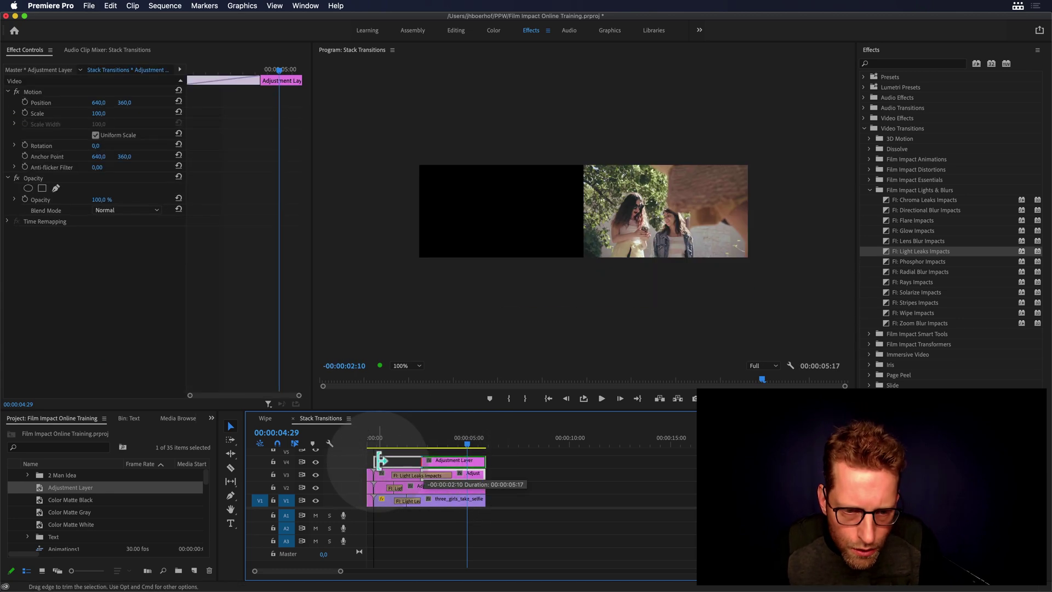
click(418, 447)
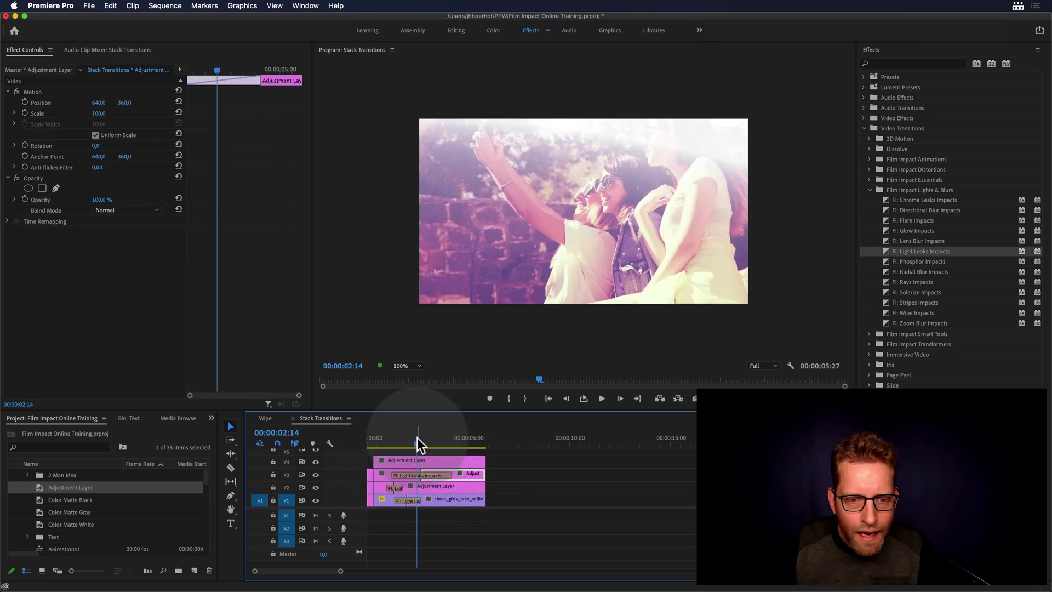
drag(416, 439, 406, 439)
key(super+k)
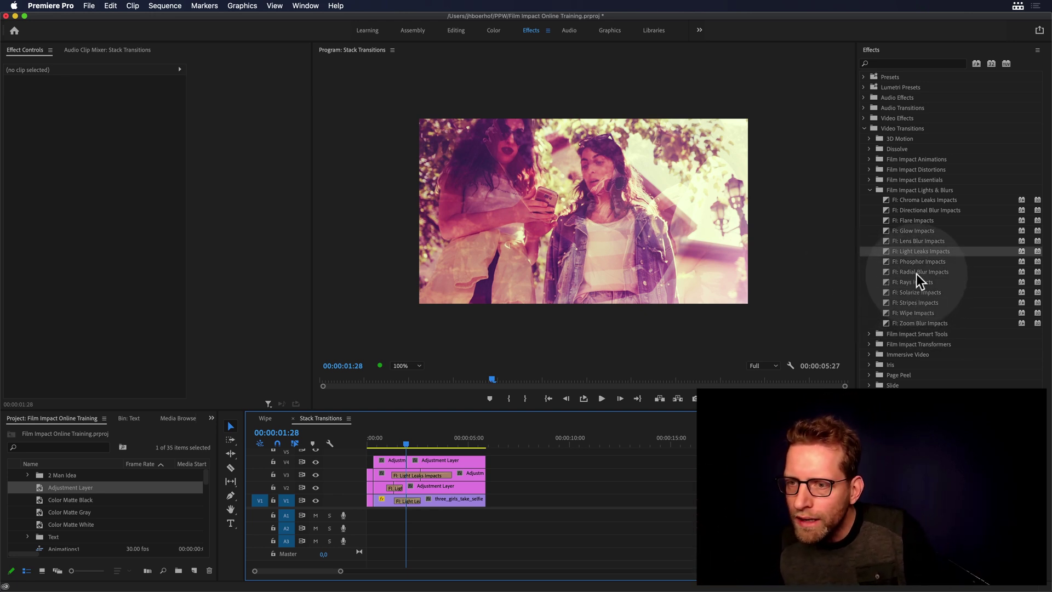
drag(916, 272, 411, 427)
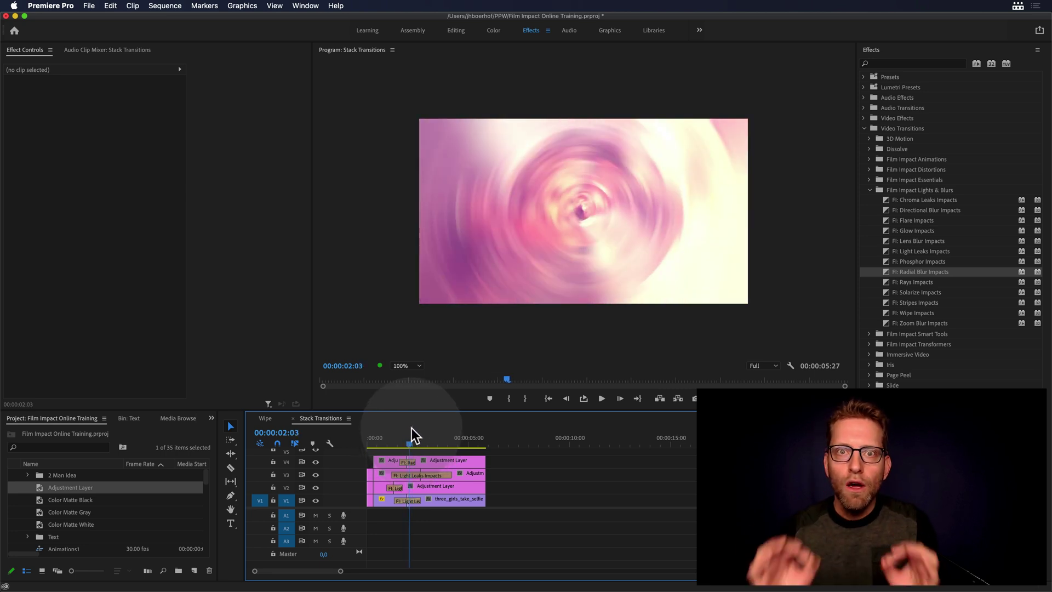
Step: Set the Radial Blur transition's Slices to 5 and step the playhead to inspect the blur
click(407, 462)
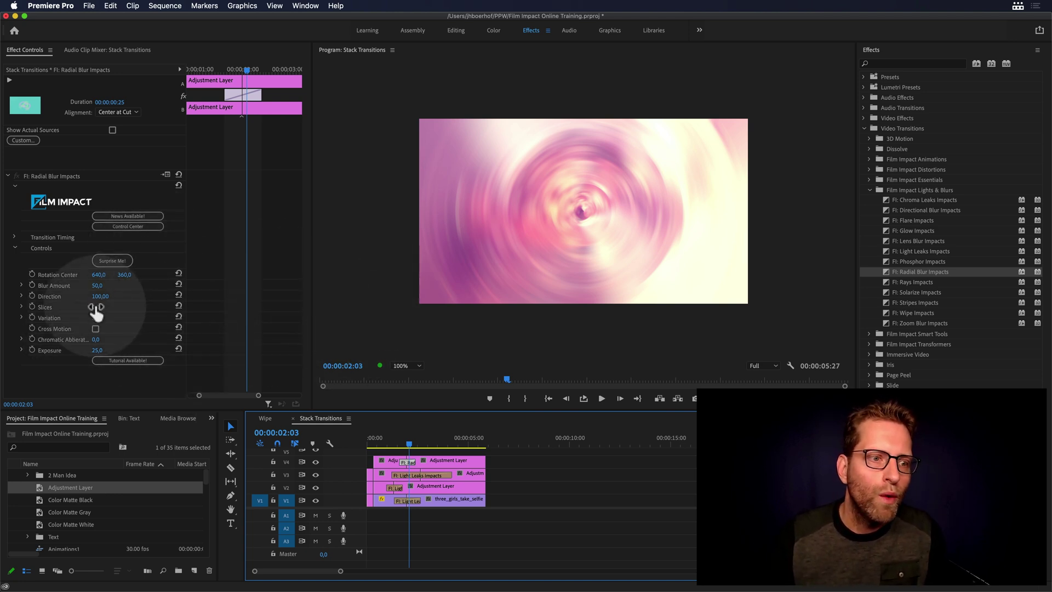
click(98, 307)
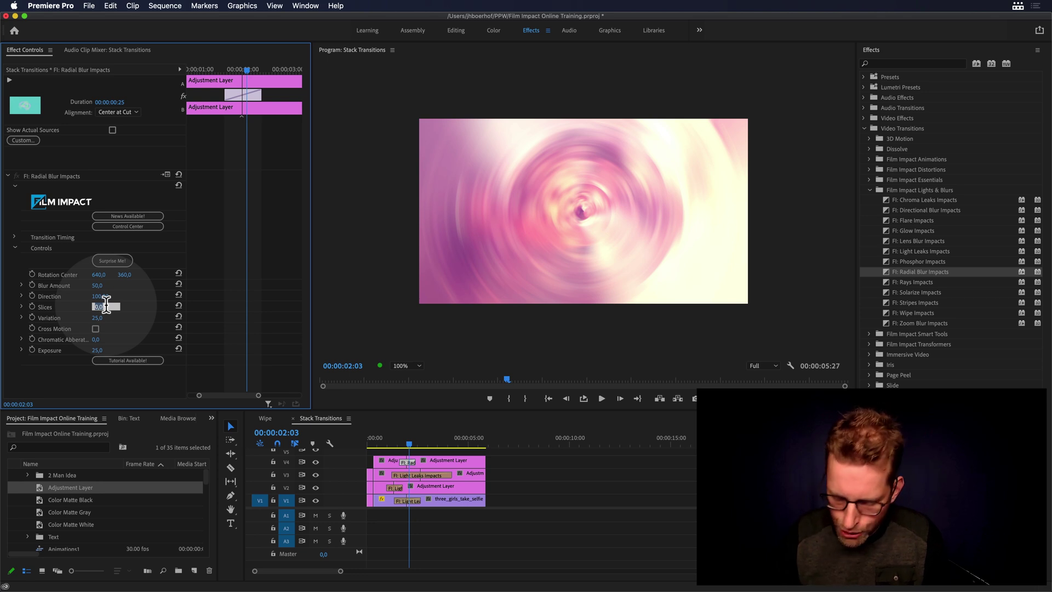
text(5)
key(Return)
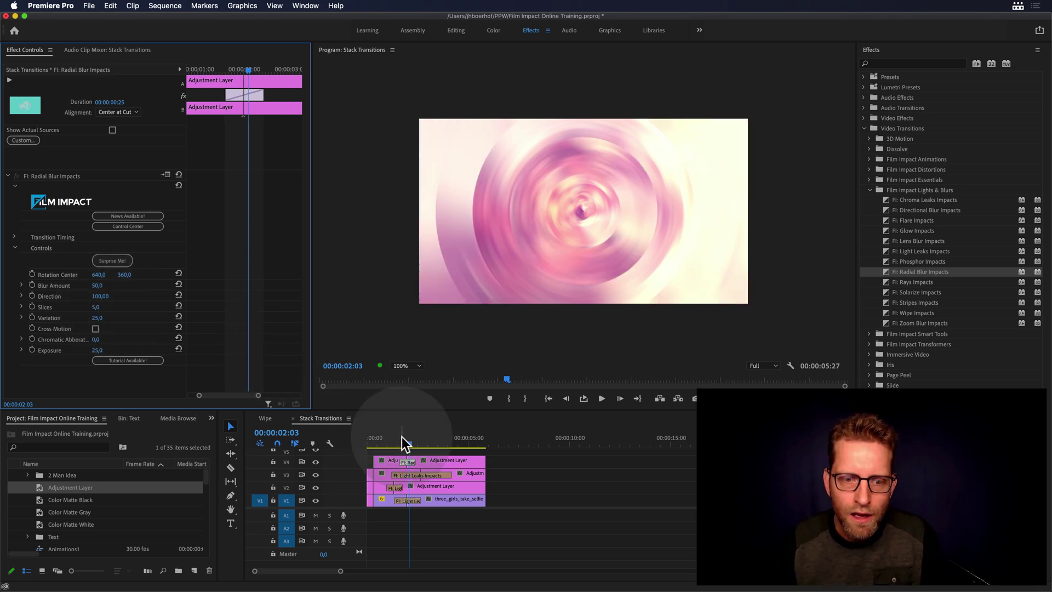
drag(402, 437, 412, 440)
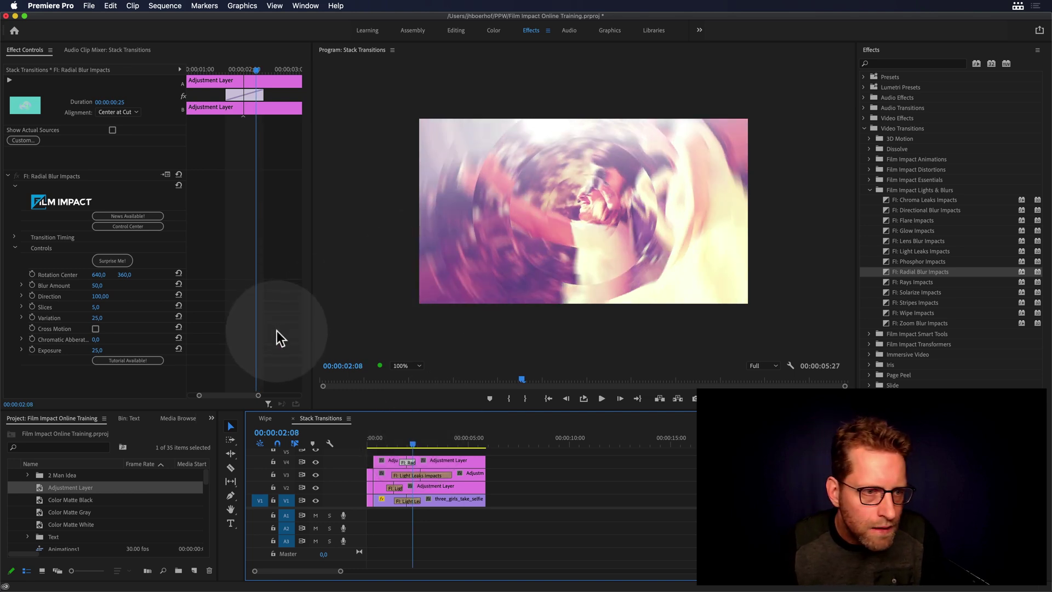
Step: Scrub the Radial Blur Rotation Center to X 713 and Y 308
drag(98, 274, 139, 274)
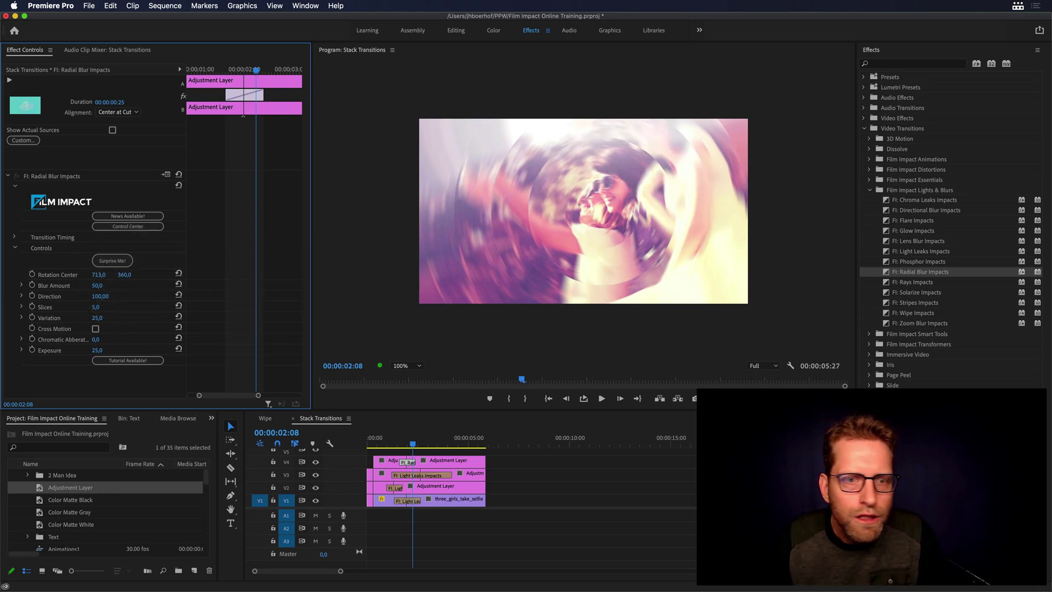
drag(124, 275, 110, 274)
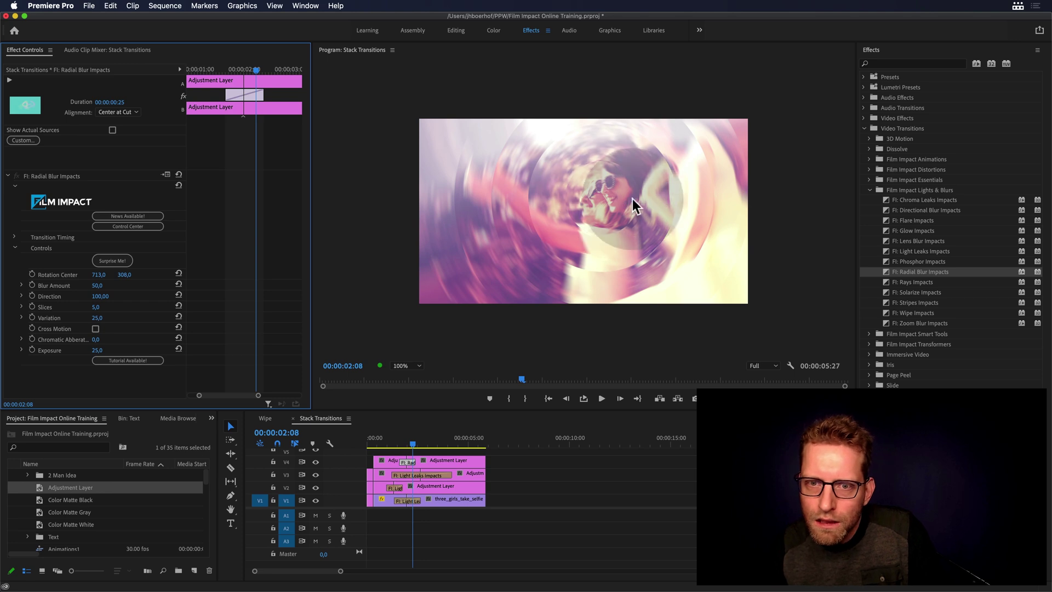
click(413, 442)
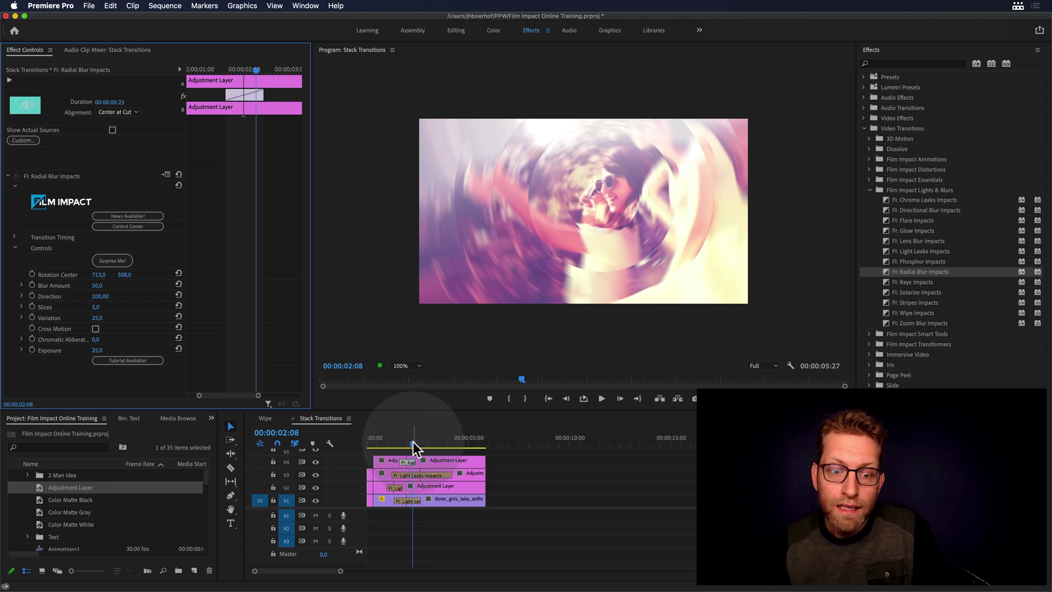
drag(413, 442, 374, 442)
key(space)
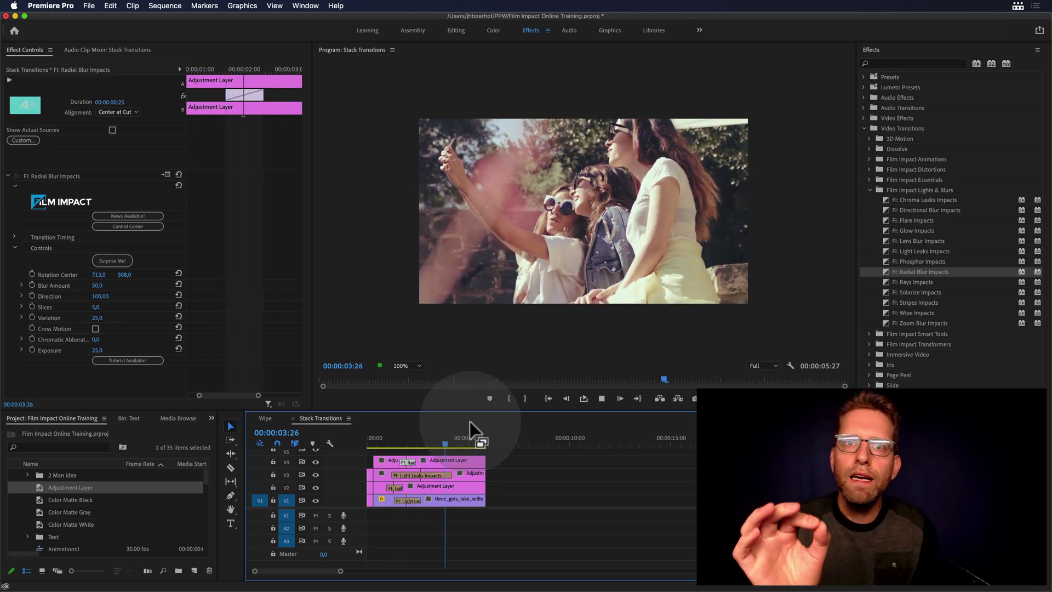
key(space)
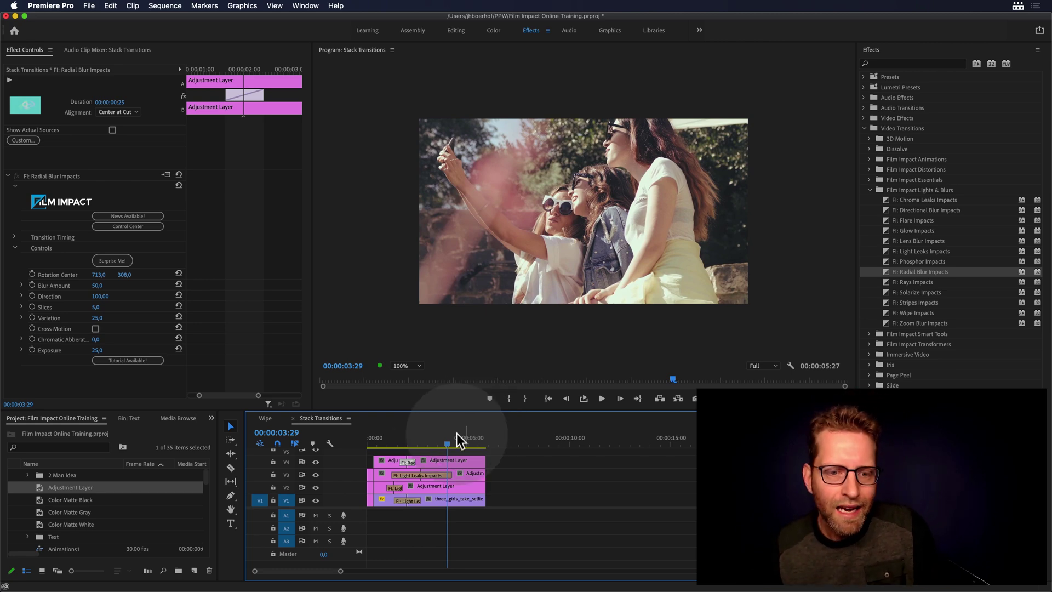
drag(389, 444, 430, 445)
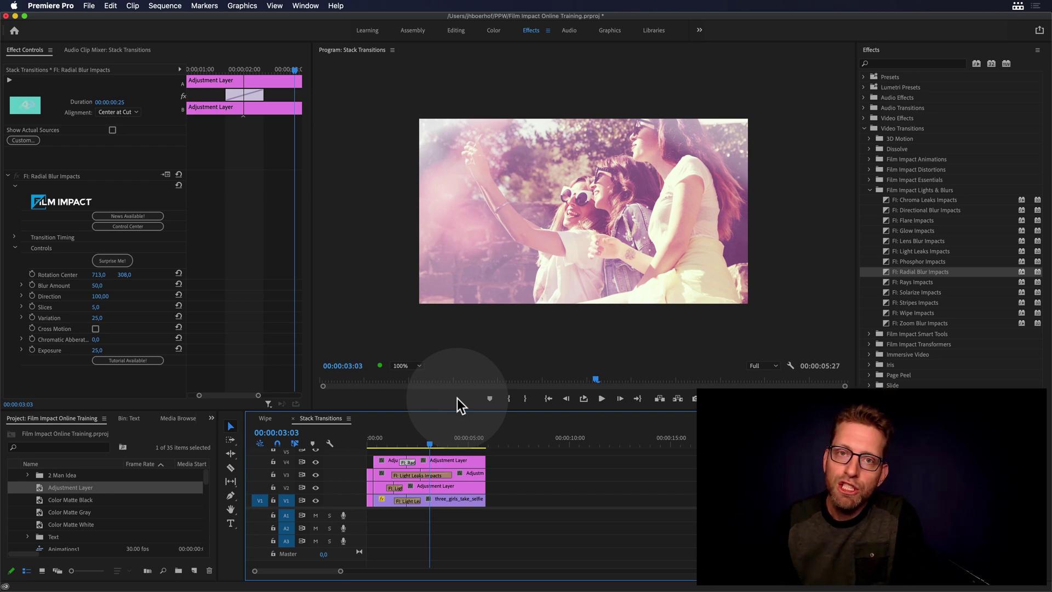
click(405, 443)
click(390, 439)
key(space)
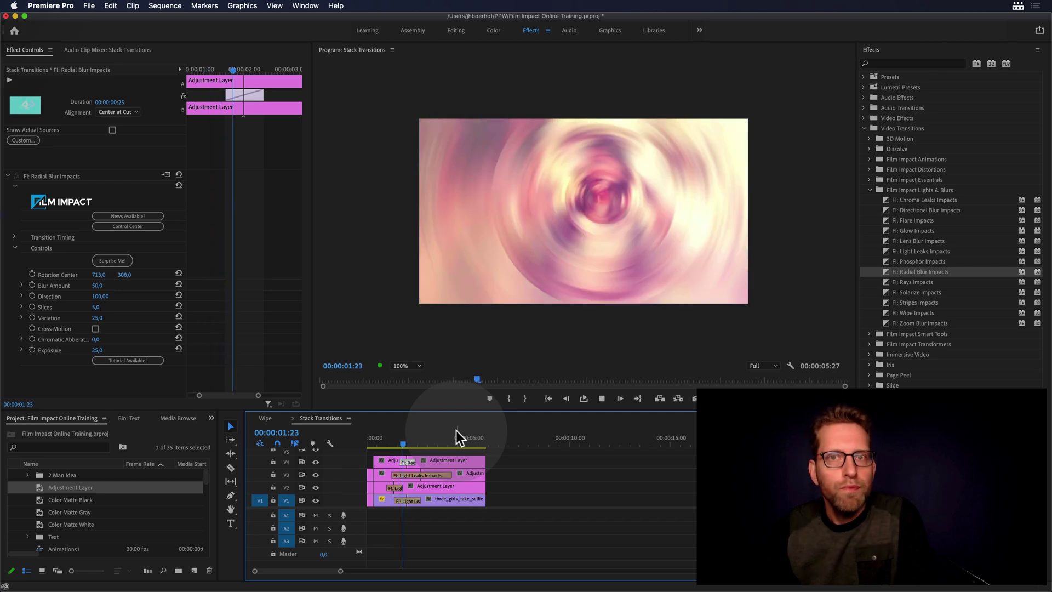